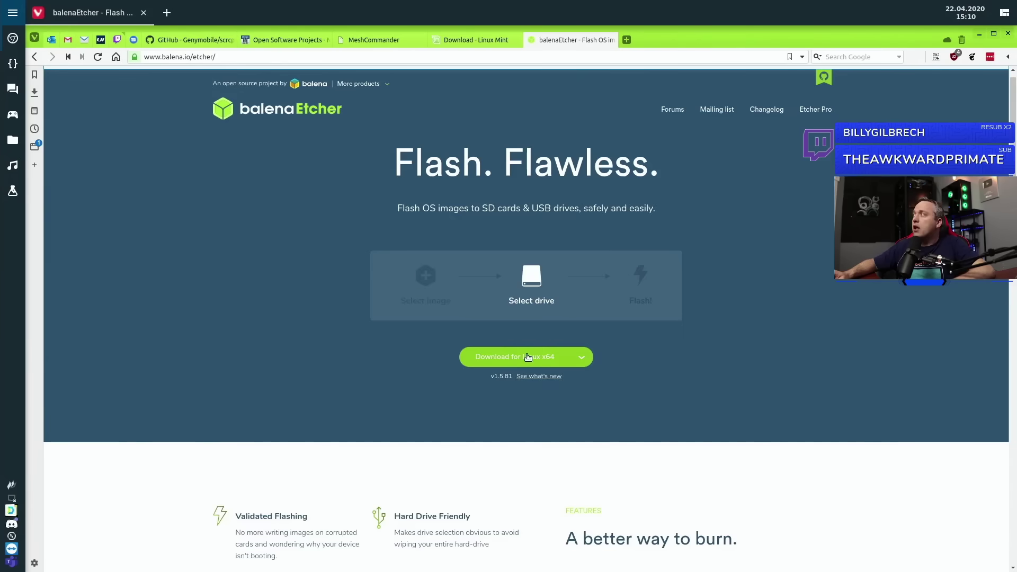
# Download Etcher 1.5.81 for Linux x64, then open the LMDE 4 Debbie page on the Linux Mint site
pyautogui.click(580, 360)
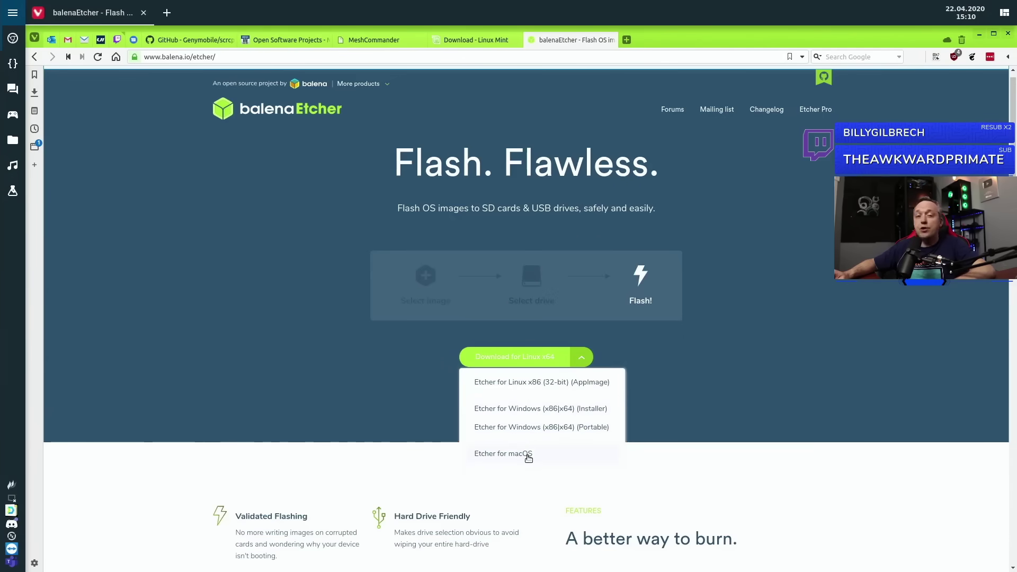
pyautogui.click(521, 357)
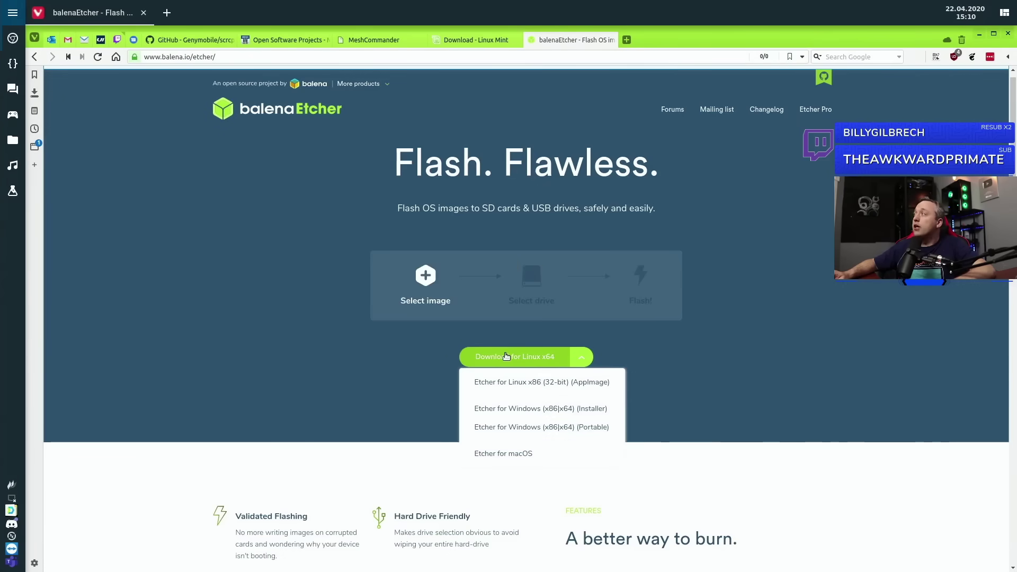
pyautogui.click(481, 40)
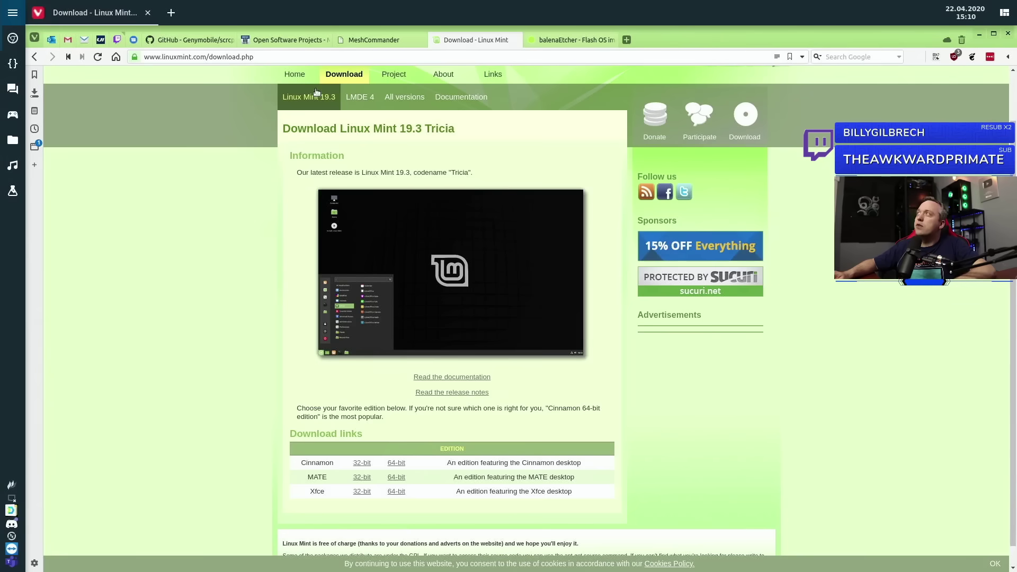
pyautogui.click(361, 97)
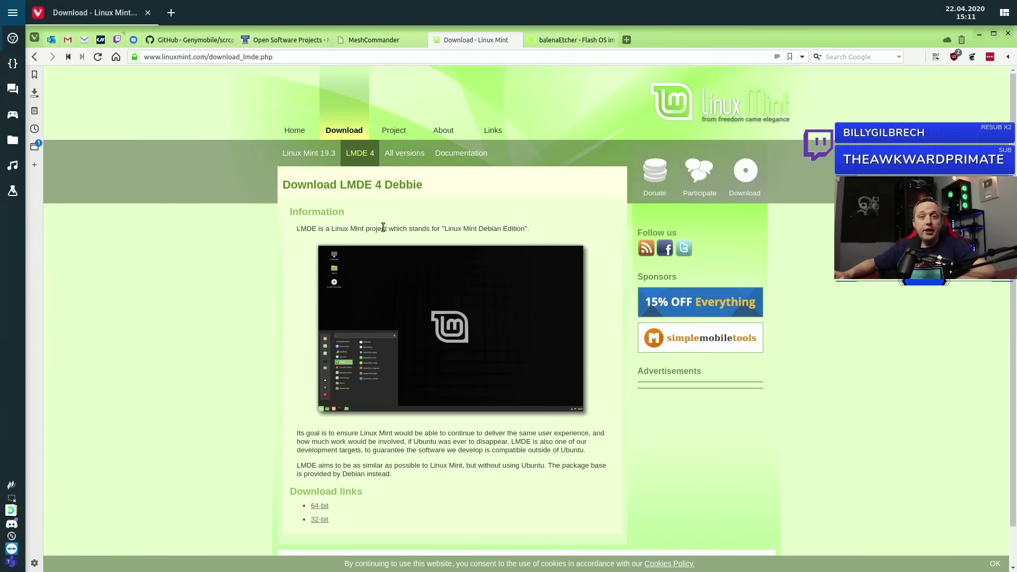
pyautogui.hotkey('alt', 'Tab')
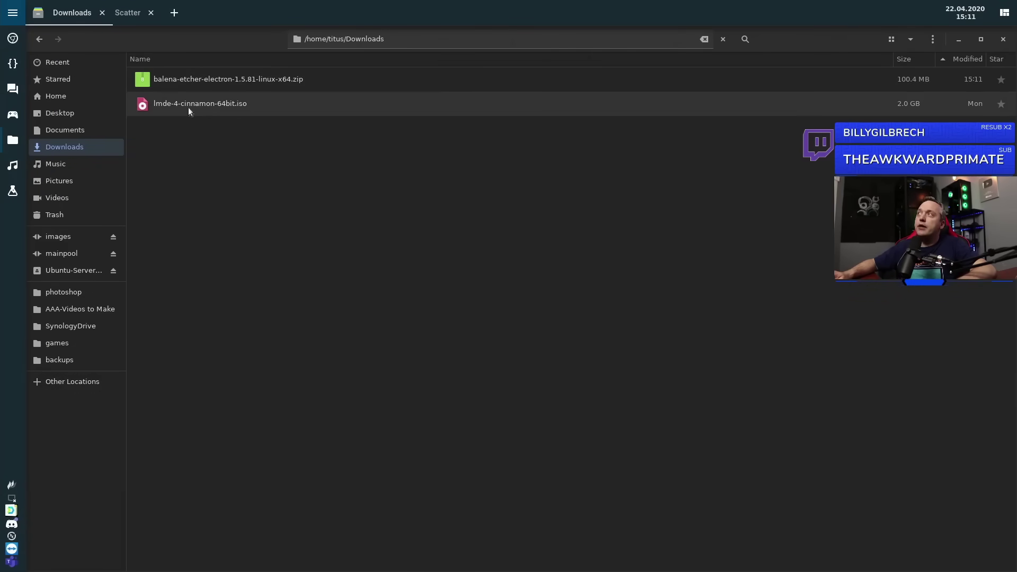
# Extract the Etcher zip and allow balenaEtcher-1.5.81-x64.AppImage to execute as a program
pyautogui.rightClick(187, 85)
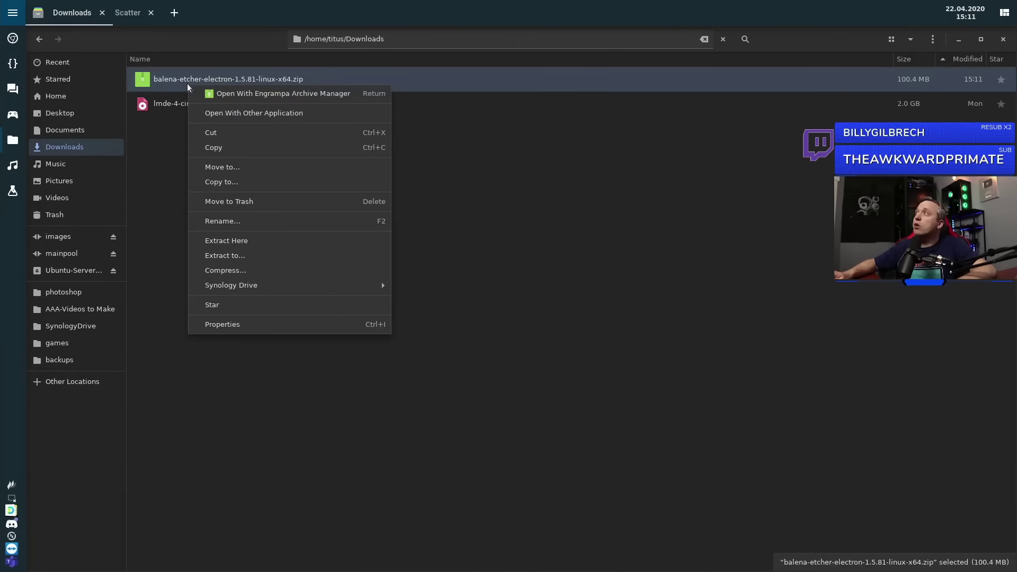
pyautogui.click(239, 240)
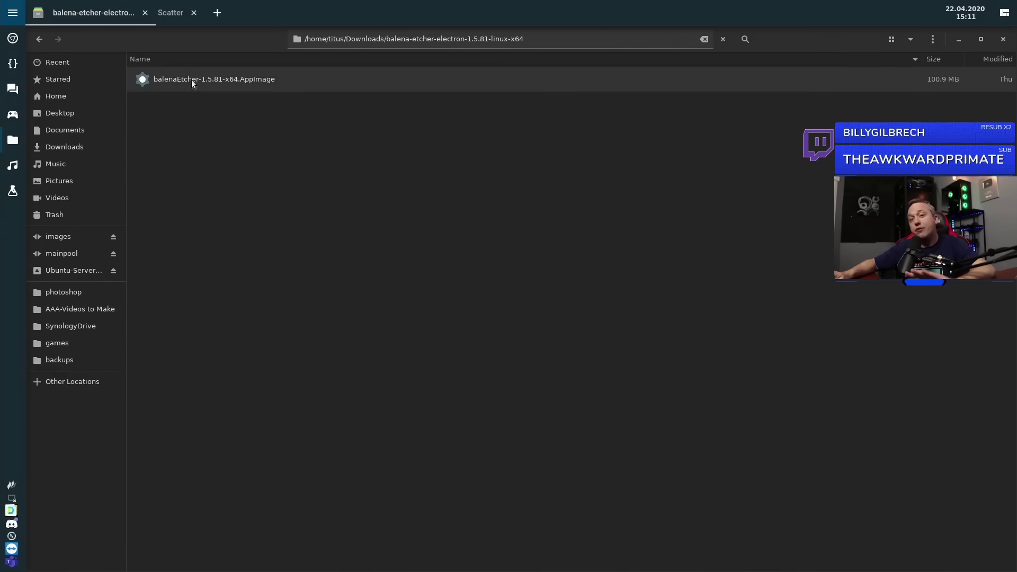
pyautogui.rightClick(192, 80)
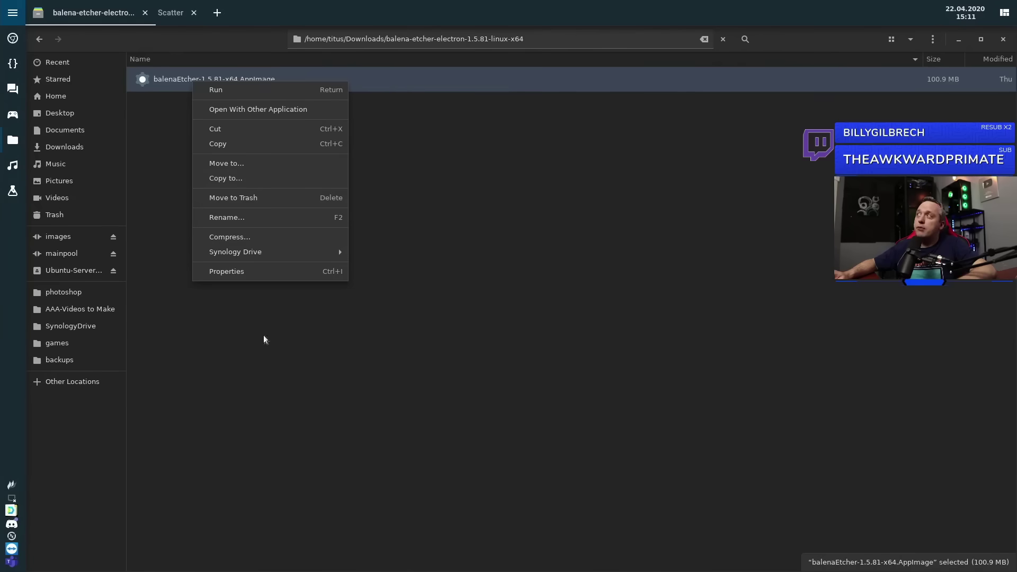
pyautogui.click(259, 271)
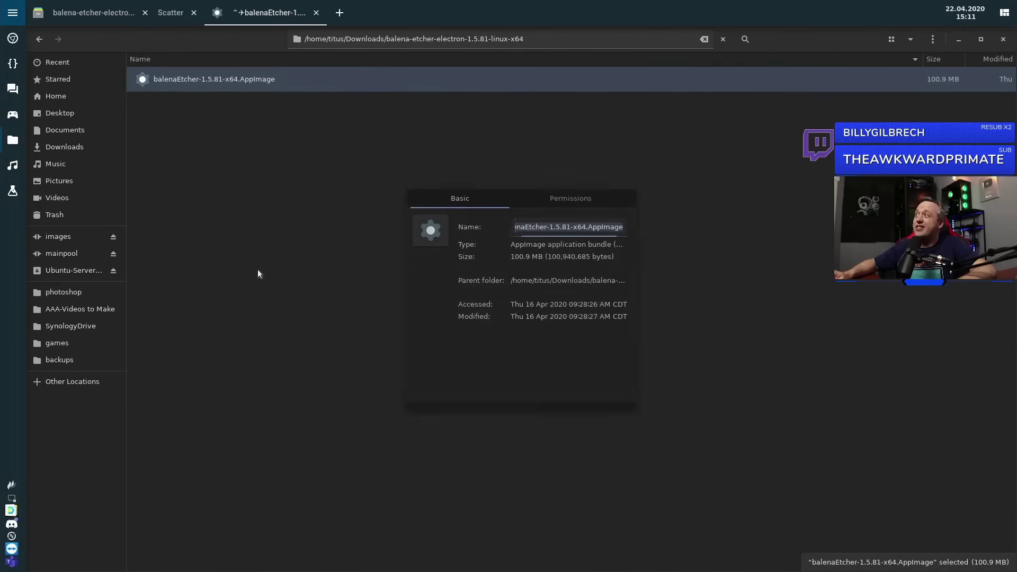
pyautogui.click(557, 198)
pyautogui.click(522, 355)
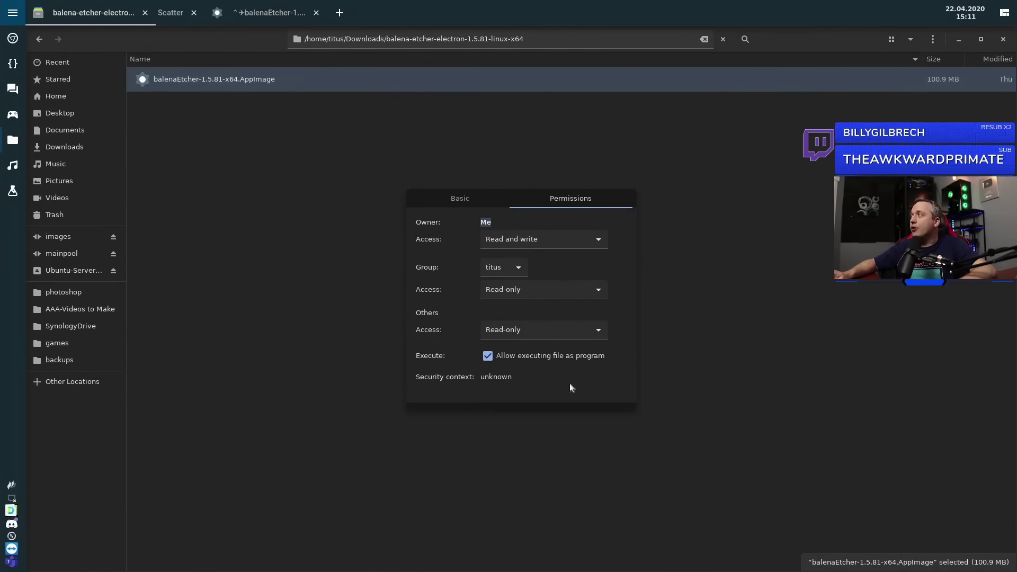
# Launch balenaEtcher from the AppImage
pyautogui.press('Escape')
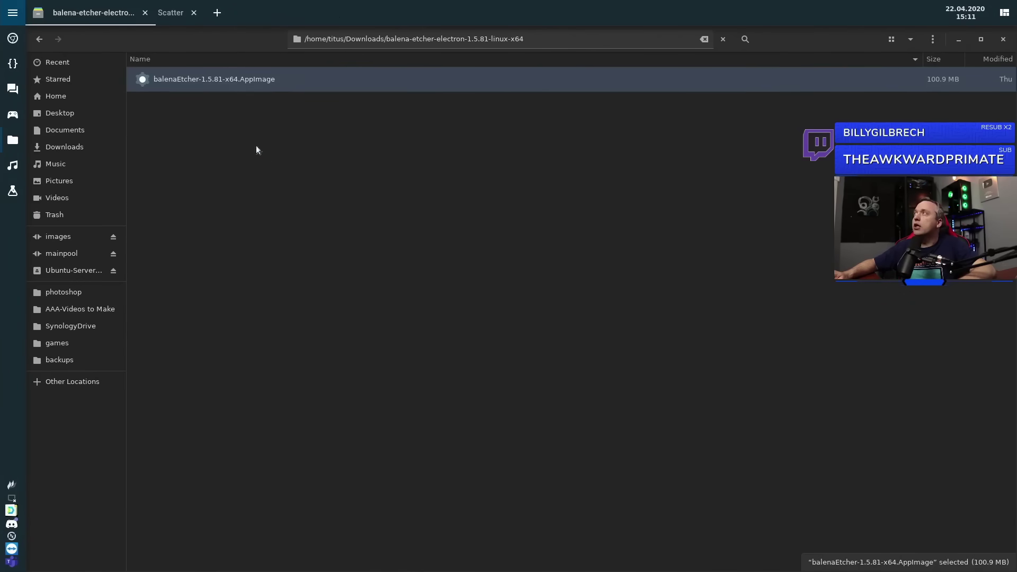
pyautogui.rightClick(186, 82)
pyautogui.click(212, 94)
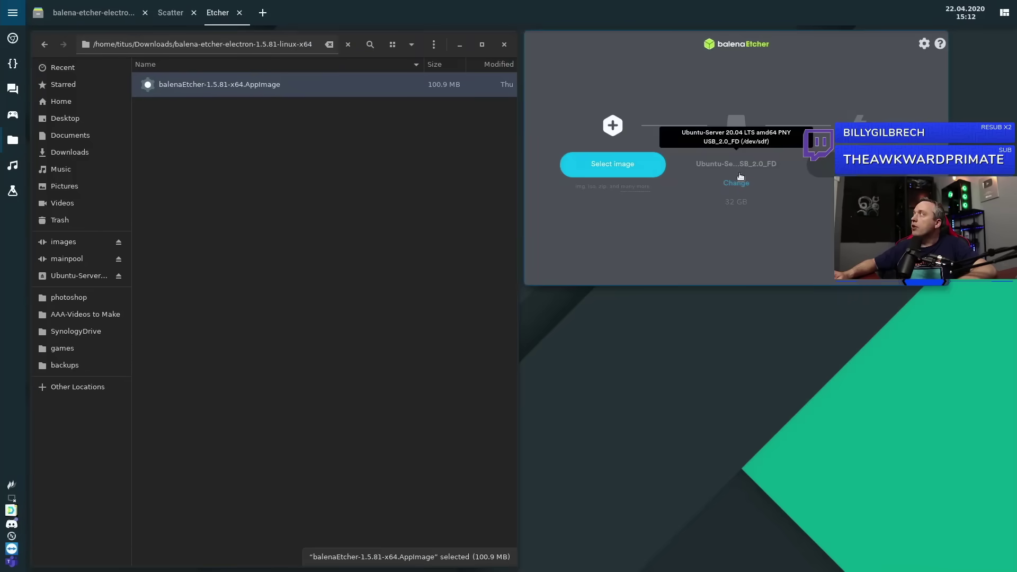
# Select lmde-4-cinnamon-64bit.iso from Downloads as the image to flash in Etcher
pyautogui.click(599, 171)
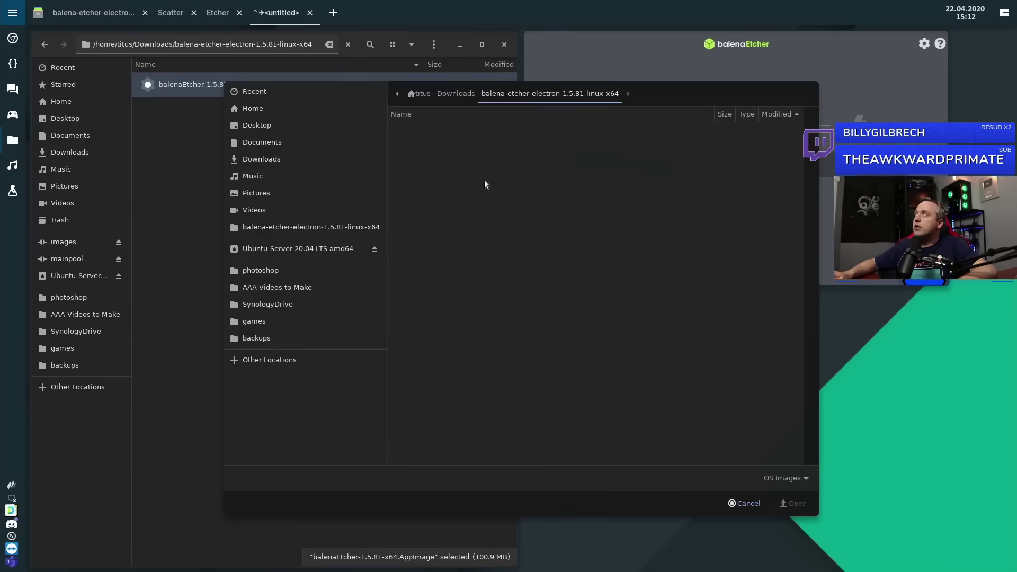
pyautogui.click(453, 93)
pyautogui.click(452, 153)
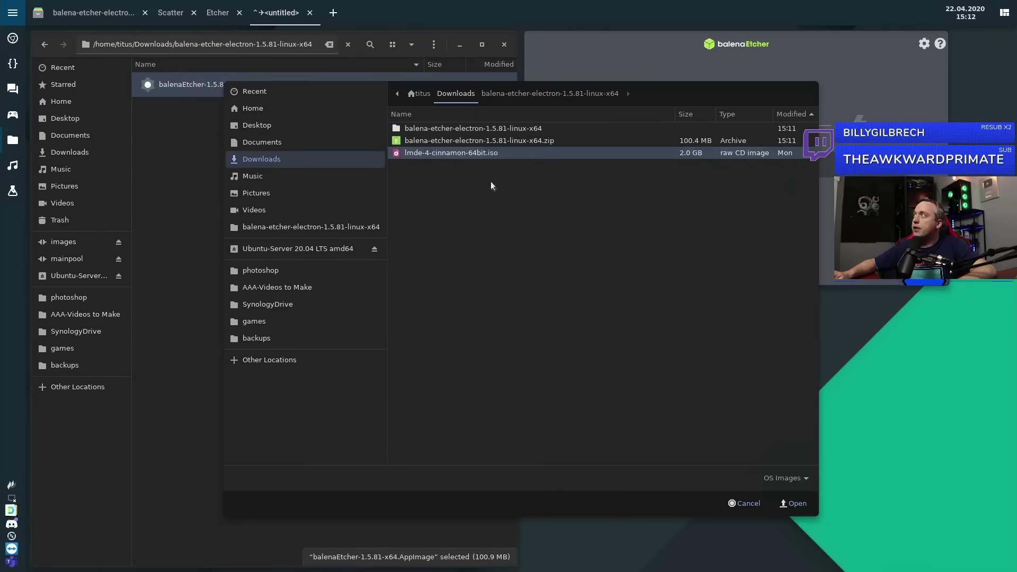
pyautogui.click(795, 504)
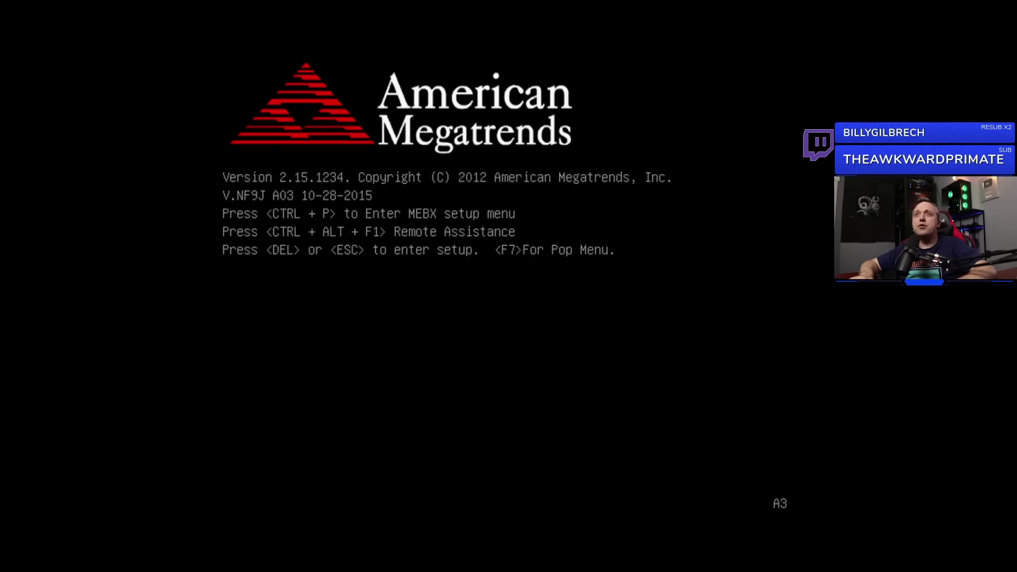
# Enter BIOS setup with Delete and move to the Save & Exit tab's Boot Override devices
pyautogui.press('Delete')
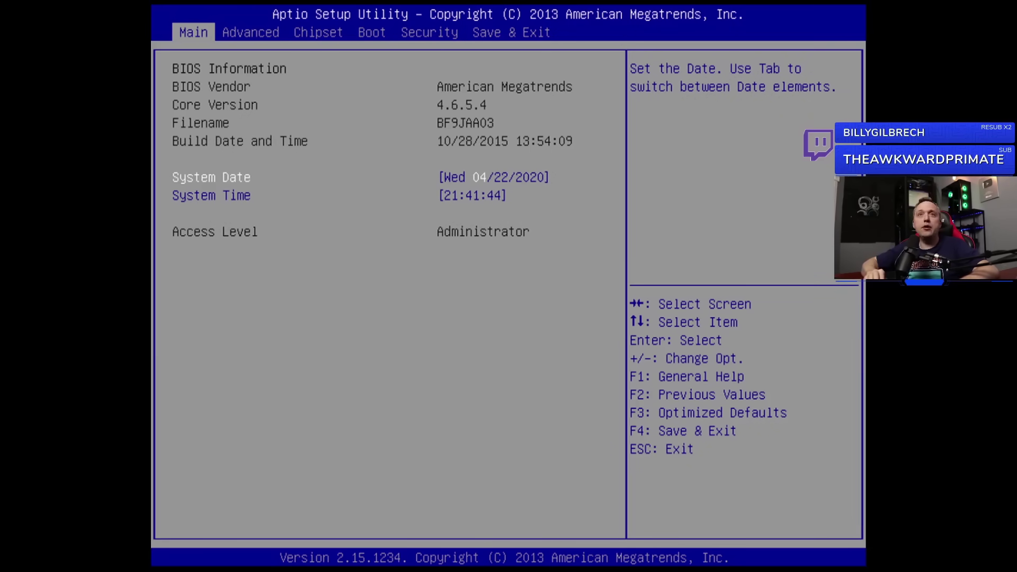
pyautogui.press('Right')
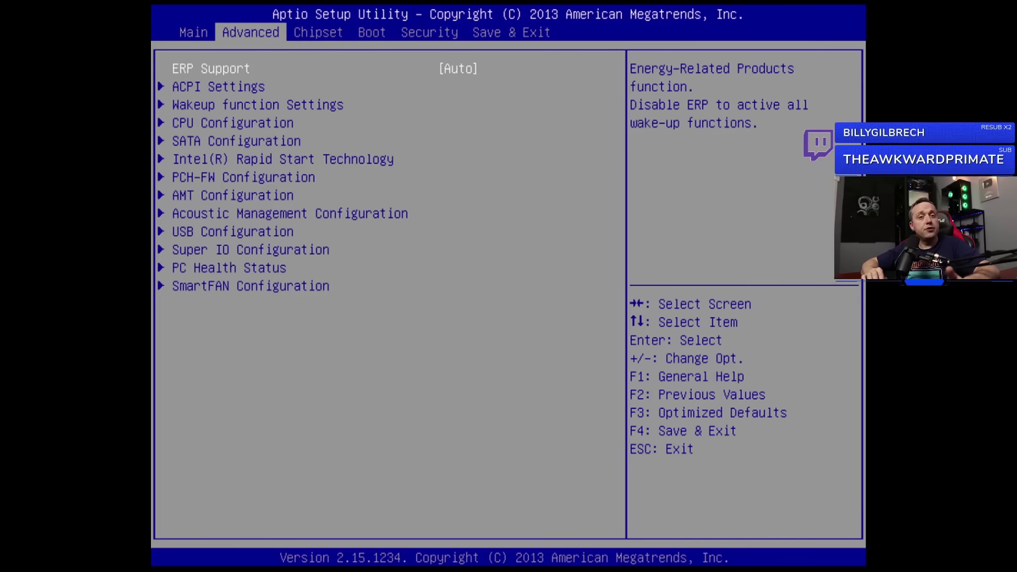
pyautogui.press('Right')
pyautogui.press('Right')
pyautogui.press('Right')
pyautogui.press('Left')
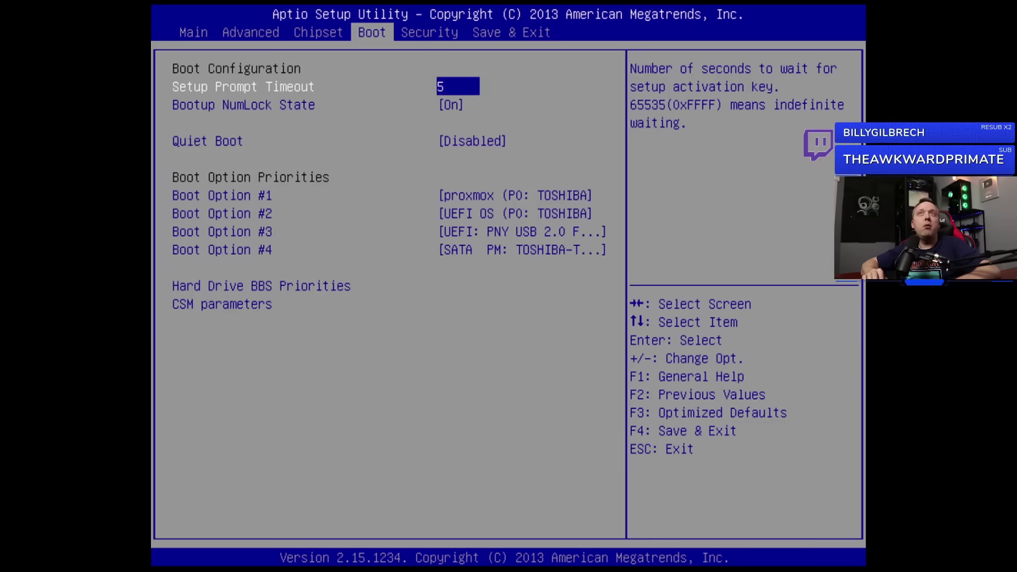
pyautogui.press('Right')
pyautogui.press('Right')
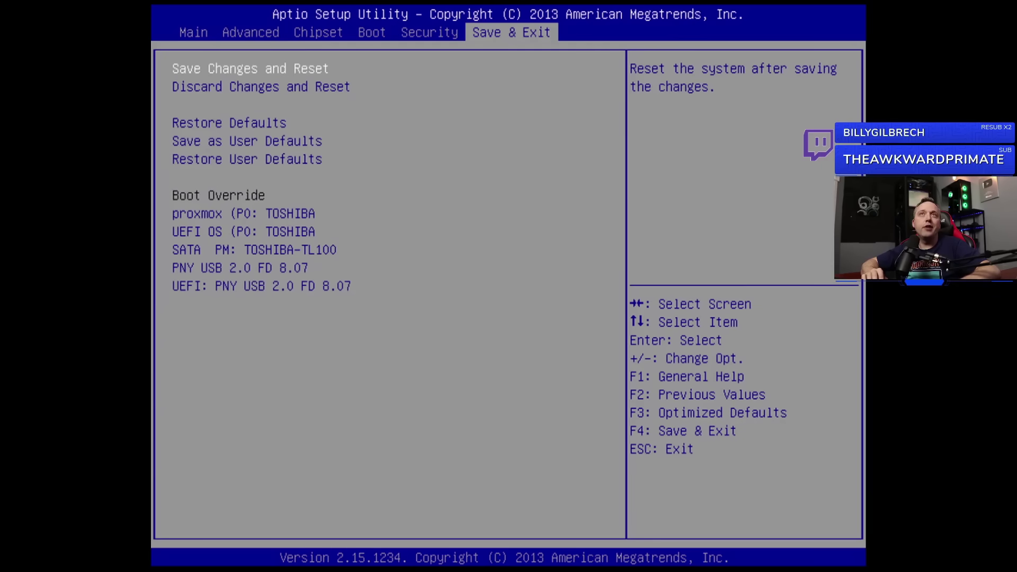
pyautogui.press('Down')
pyautogui.press('Down')
pyautogui.press('Down')
pyautogui.press('Down')
pyautogui.press('Down')
pyautogui.press('Down')
pyautogui.press('Down')
# Boot from the 'UEFI: PNY USB 2.0 FD 8.07' entry under Boot Override
pyautogui.press('Up')
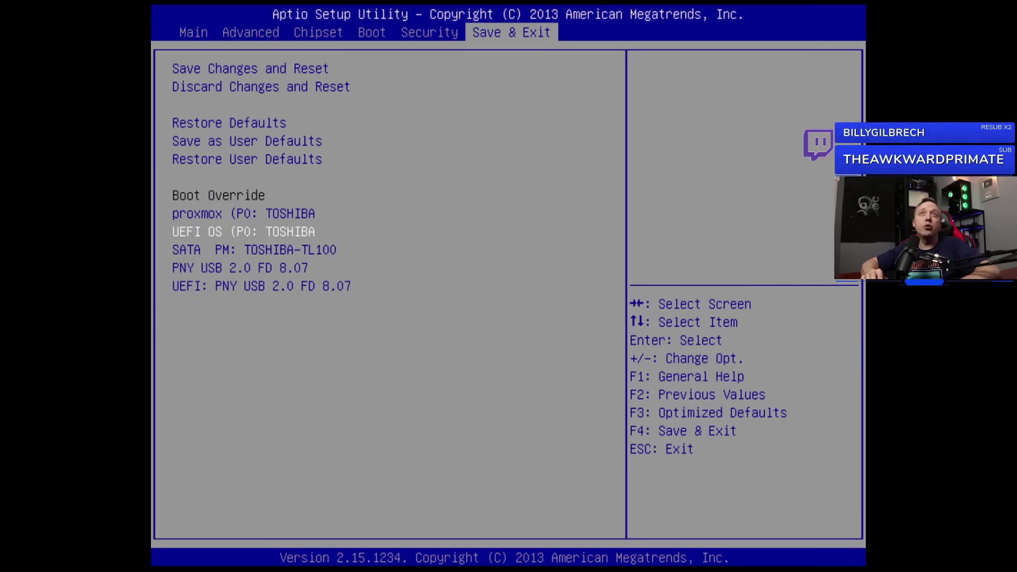
pyautogui.press('Down')
pyautogui.press('Down')
pyautogui.press('Down')
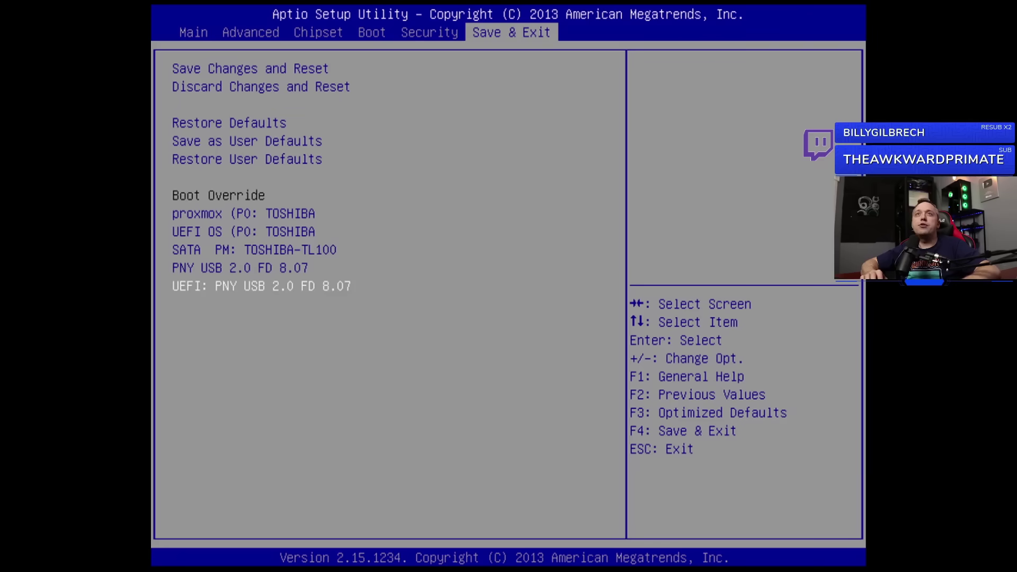
pyautogui.press('Up')
pyautogui.press('Down')
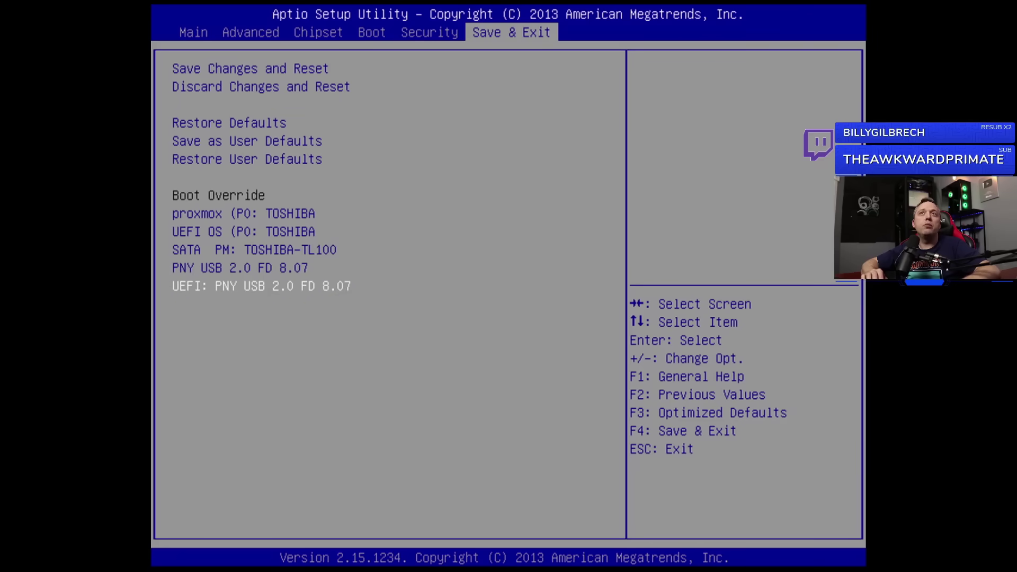
pyautogui.press('Up')
pyautogui.press('Down')
pyautogui.press('Up')
pyautogui.press('Down')
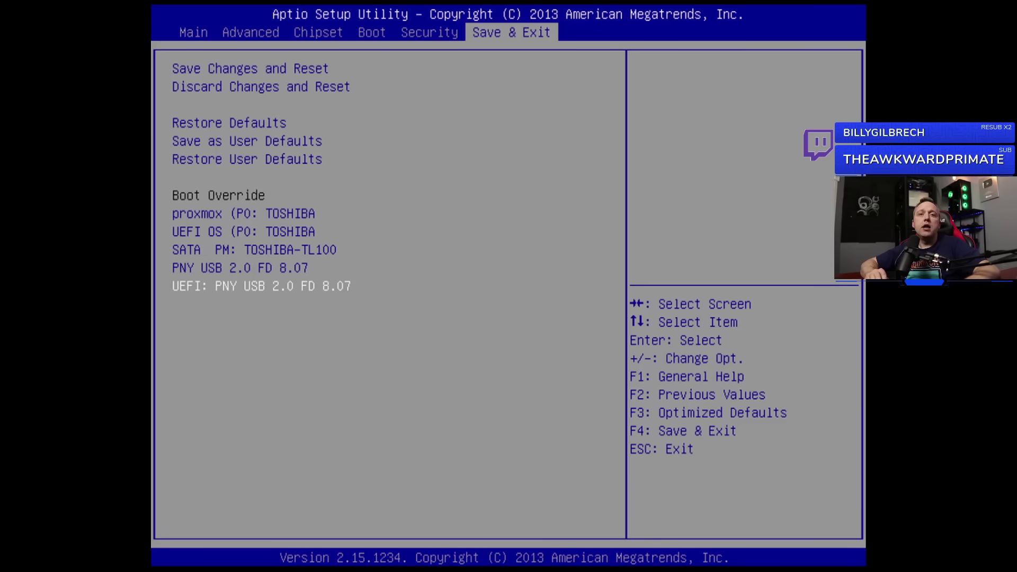
pyautogui.press('Up')
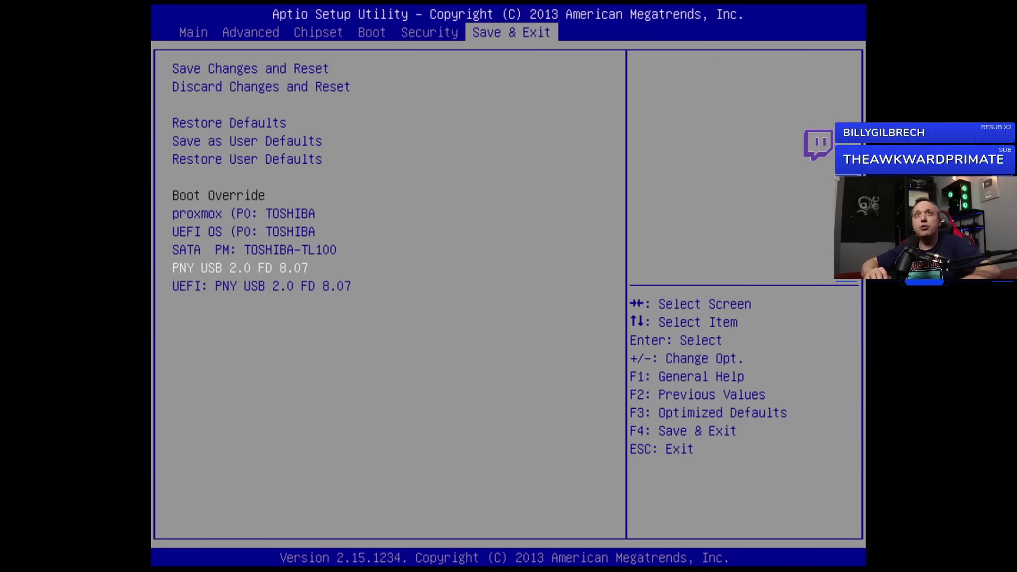
pyautogui.press('Down')
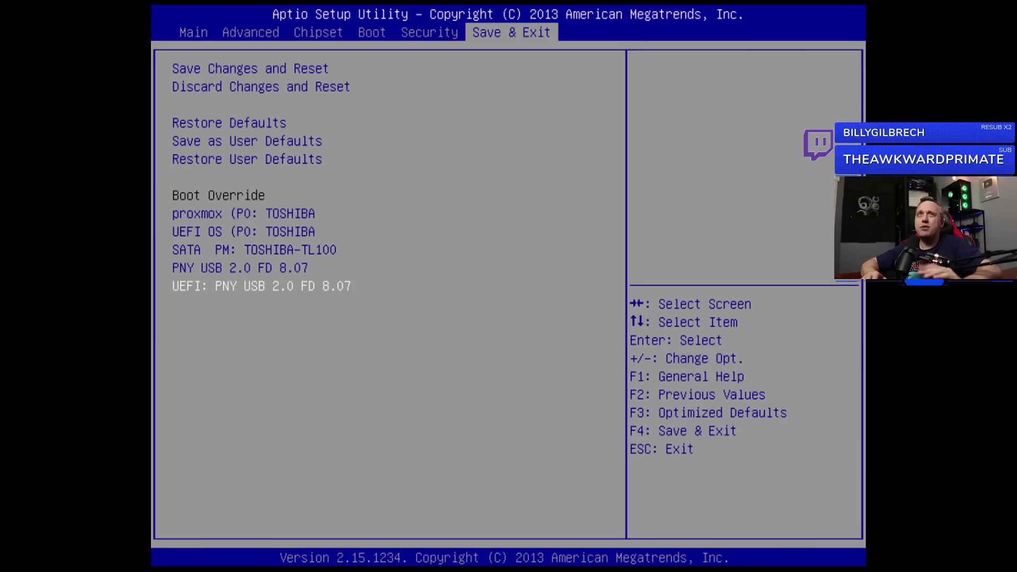
pyautogui.press('Return')
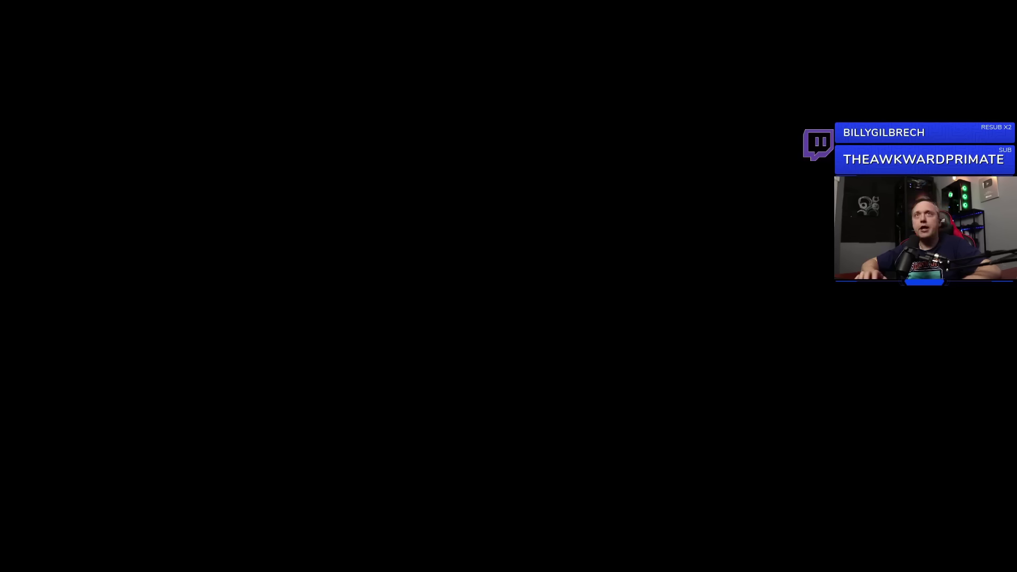
# Boot the 'Start LMDE 4 Cinnamon 64-bit' entry from the GRUB menu
pyautogui.press('Down')
pyautogui.press('Up')
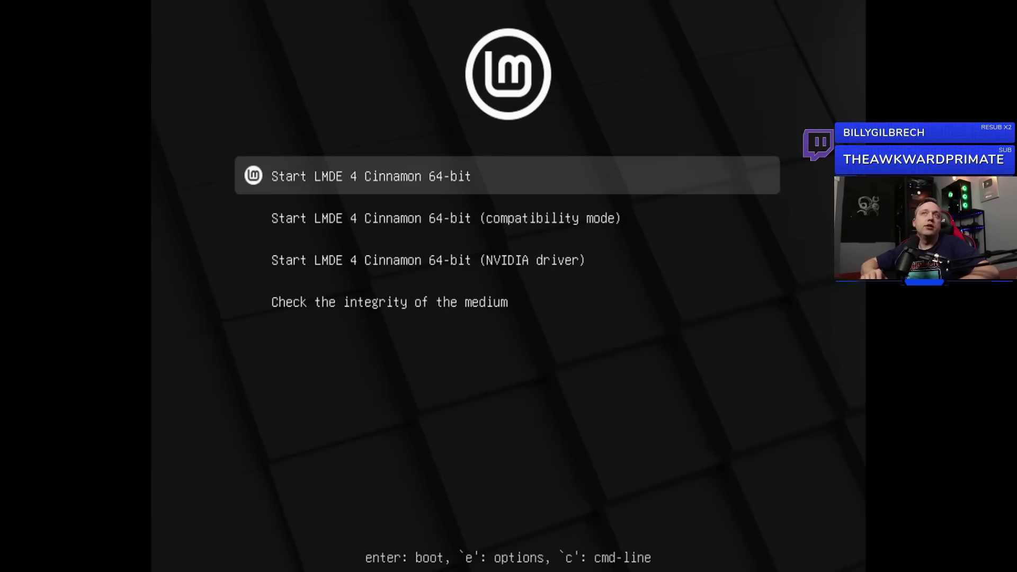
pyautogui.press('Down')
pyautogui.press('Down')
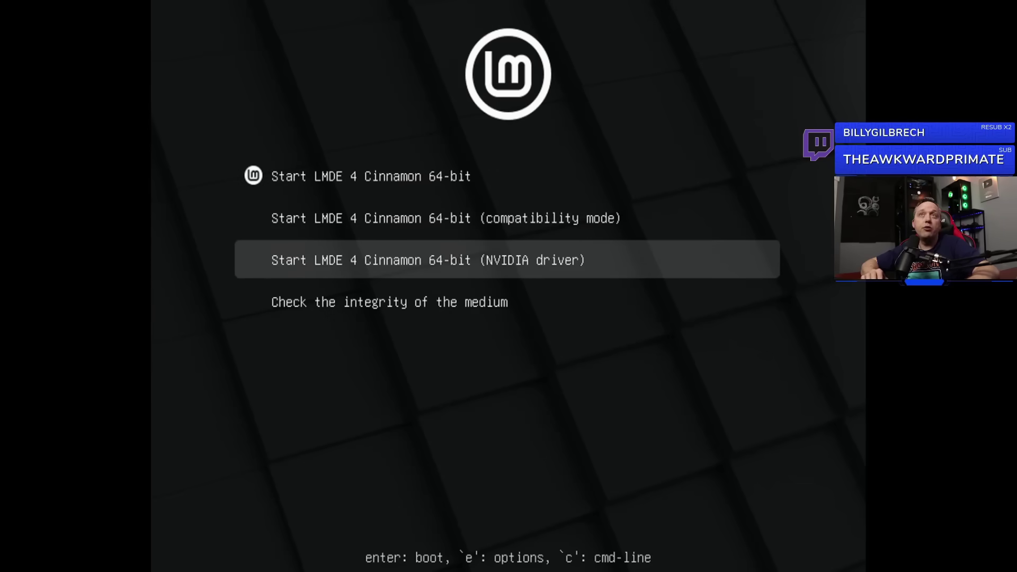
pyautogui.press('Up')
pyautogui.press('Up')
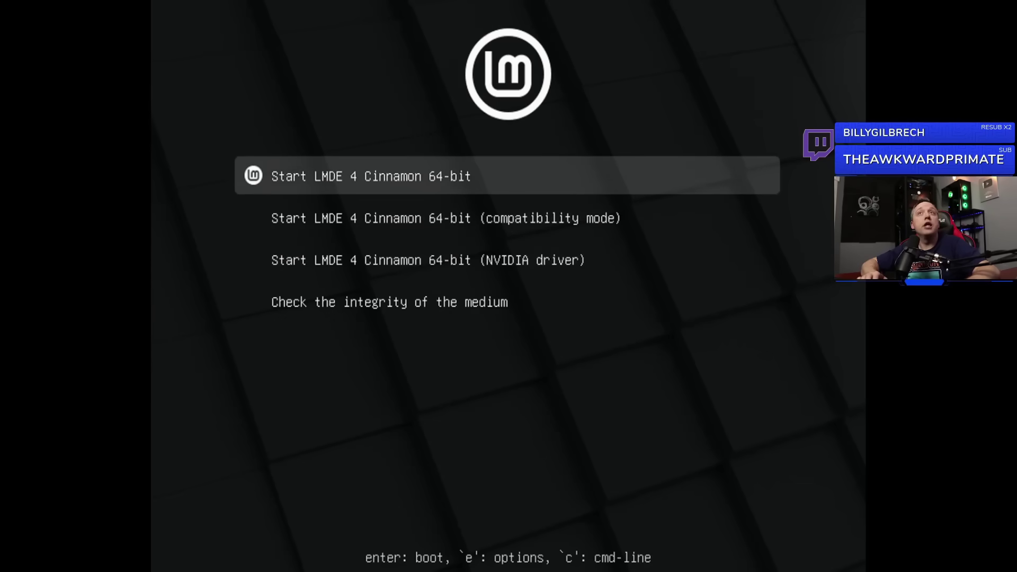
pyautogui.press('Return')
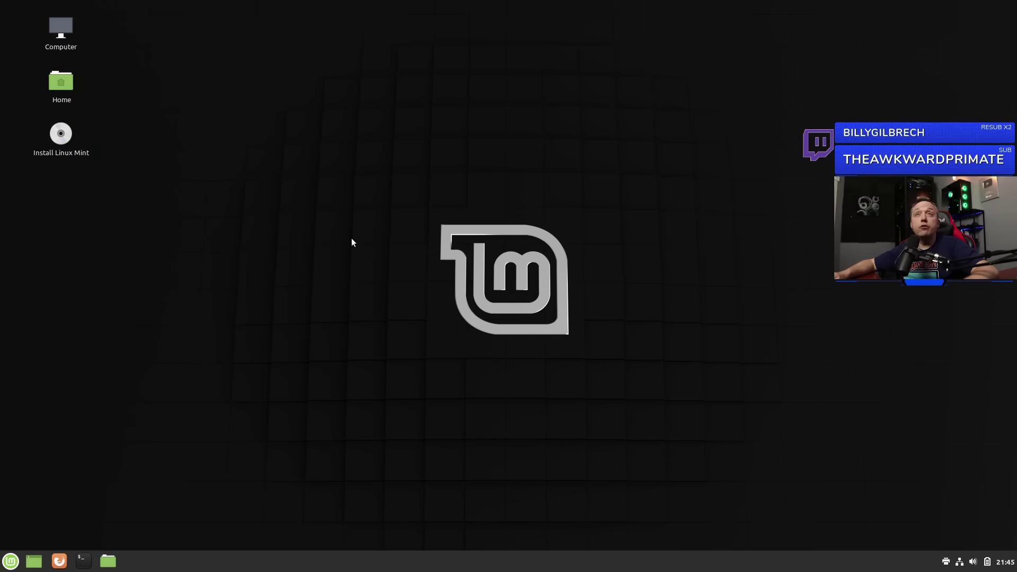
# Keep the default language, set the timezone to America/Chicago, and accept the English (US) keyboard
pyautogui.click(681, 460)
pyautogui.click(683, 460)
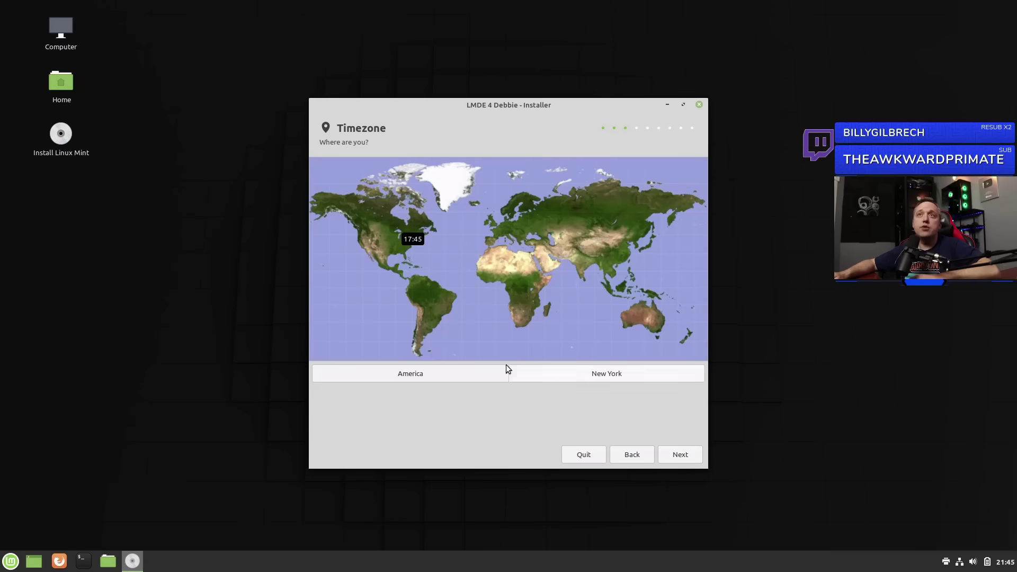
pyautogui.click(471, 368)
pyautogui.click(596, 376)
pyautogui.click(603, 377)
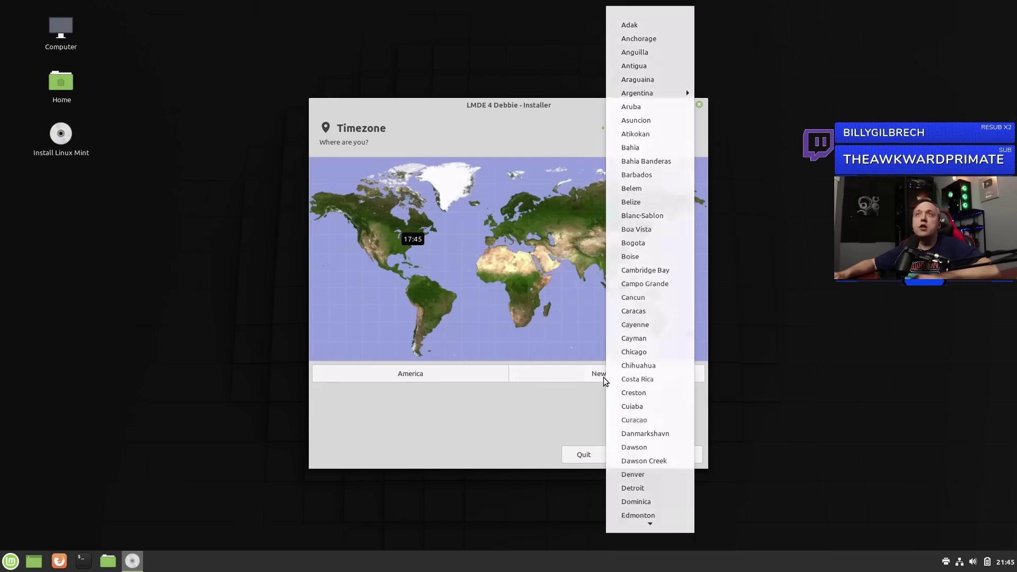
pyautogui.click(654, 349)
pyautogui.click(681, 455)
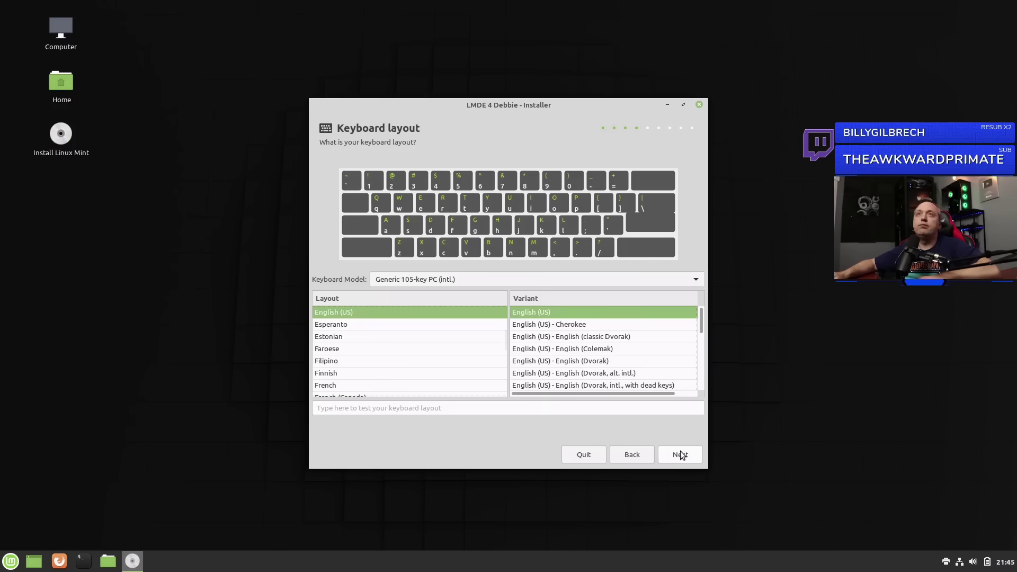
pyautogui.click(681, 454)
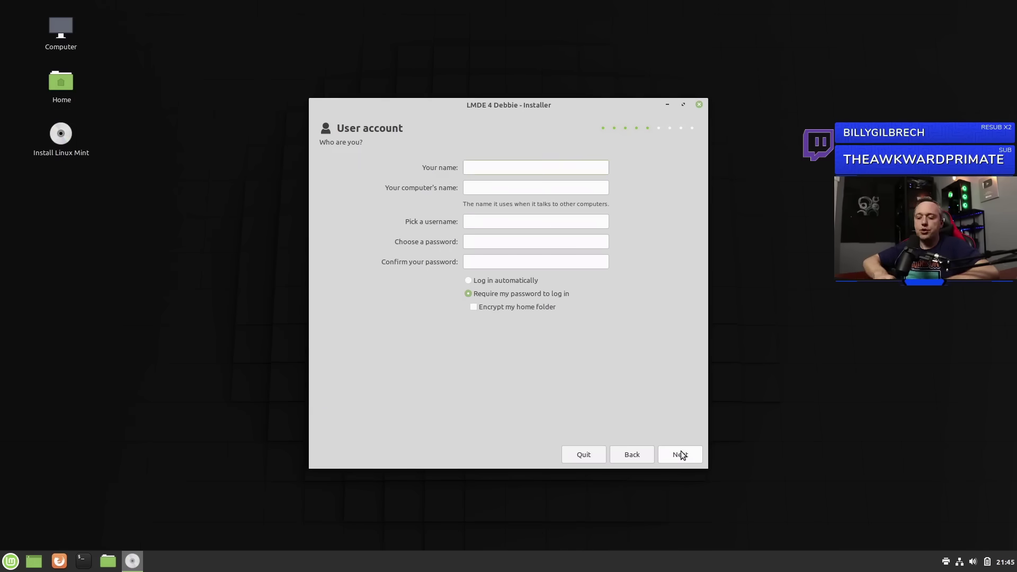
# Enter the user's name, computer name and password, enable automatic login, and continue
pyautogui.write('titus')
pyautogui.press('Tab')
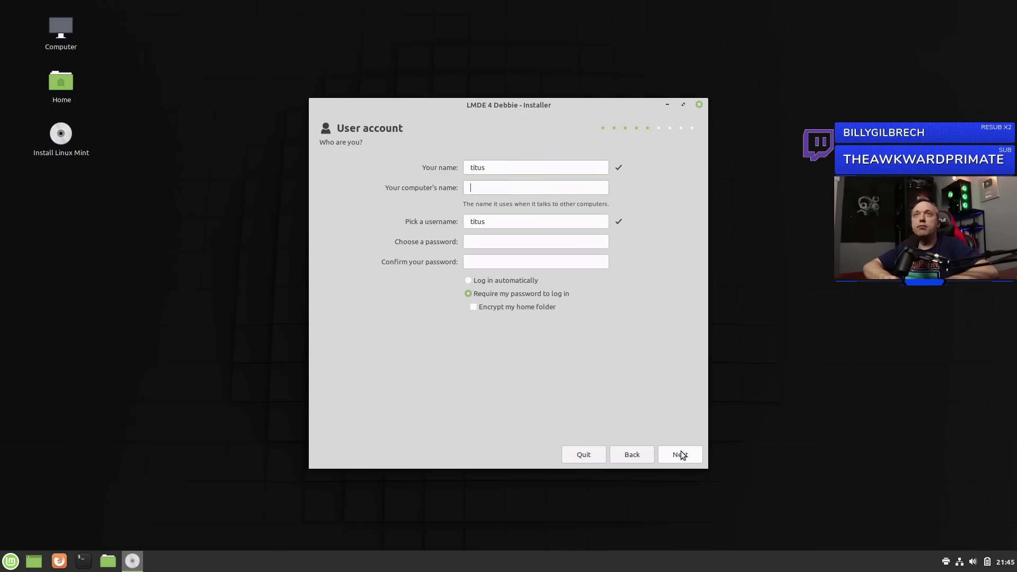
pyautogui.write('titus-rack')
pyautogui.press('Tab')
pyautogui.press('Tab')
pyautogui.press('Tab')
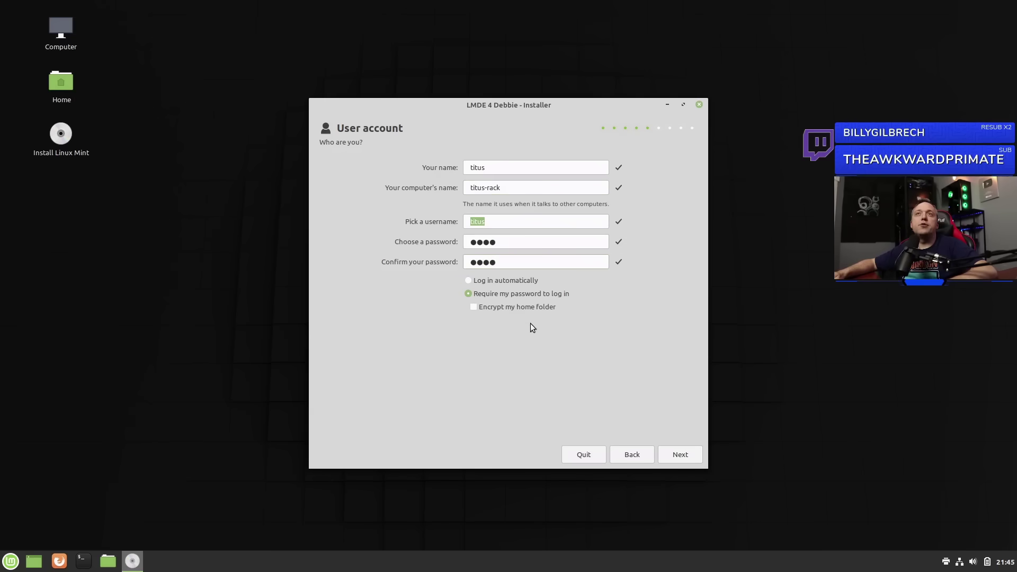
pyautogui.click(498, 283)
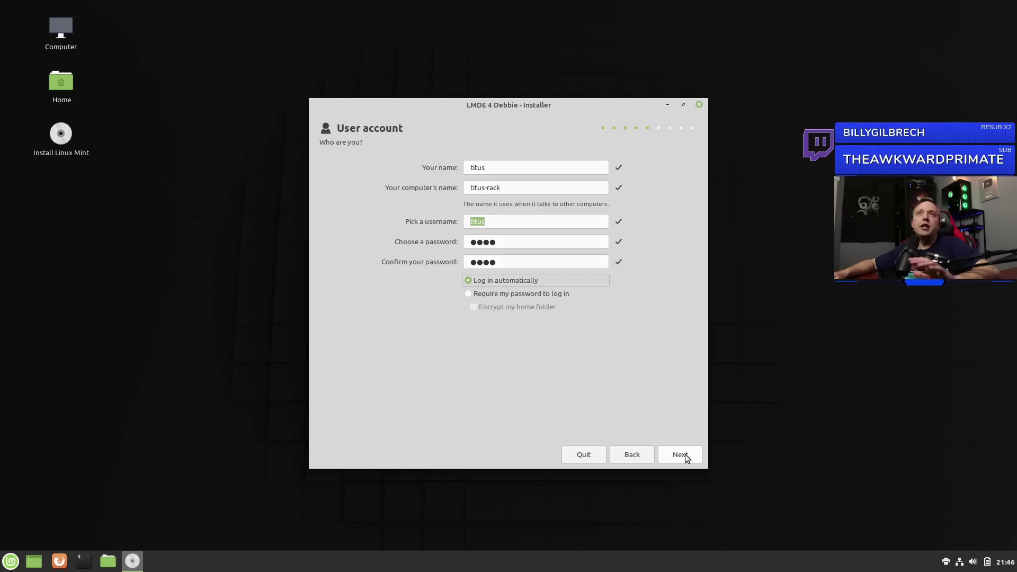
pyautogui.click(685, 455)
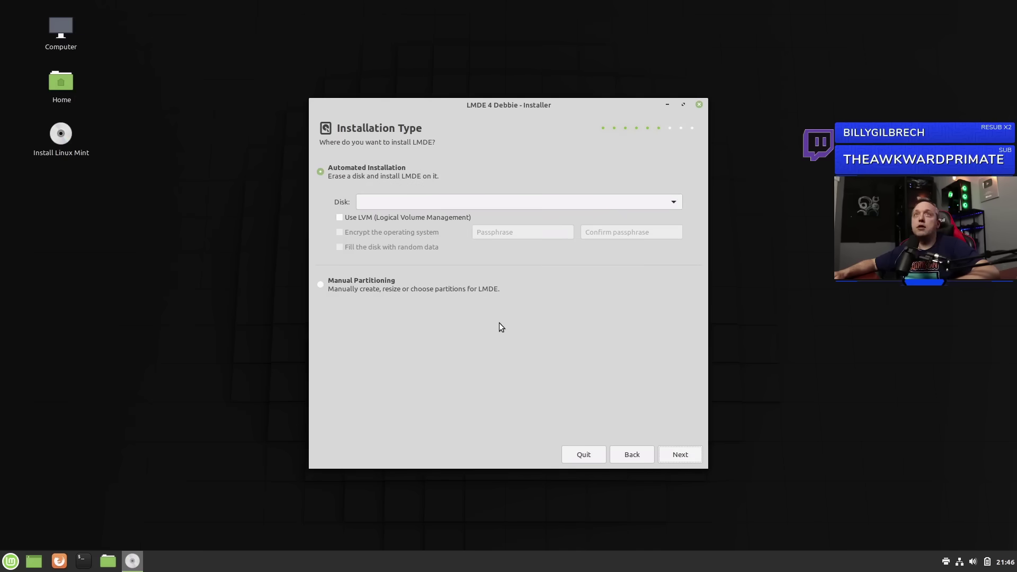
# Choose the TOSHIBA-TL100 120 GB disk for automated install, confirm erasing it, and start installing
pyautogui.click(563, 201)
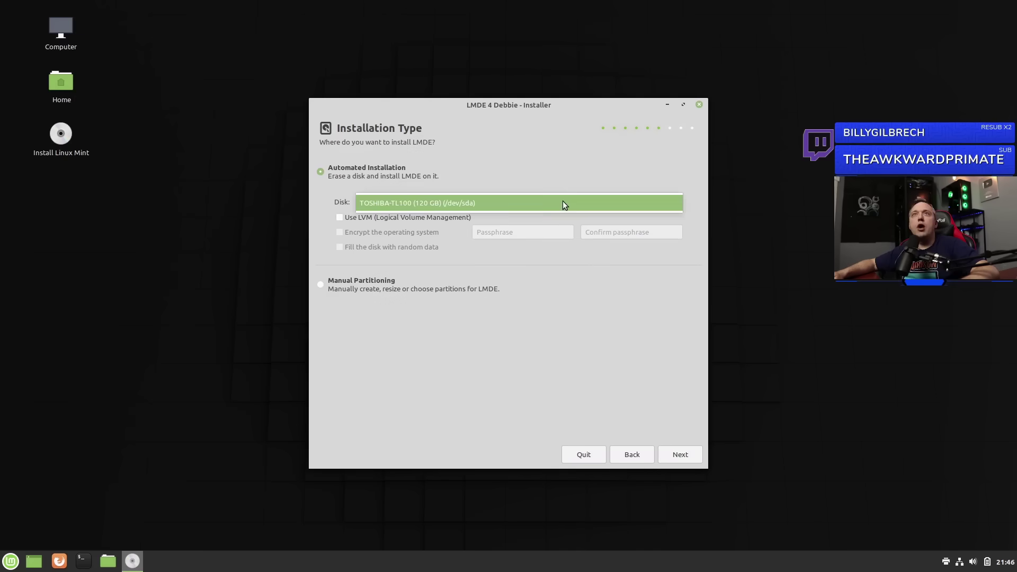
pyautogui.click(528, 202)
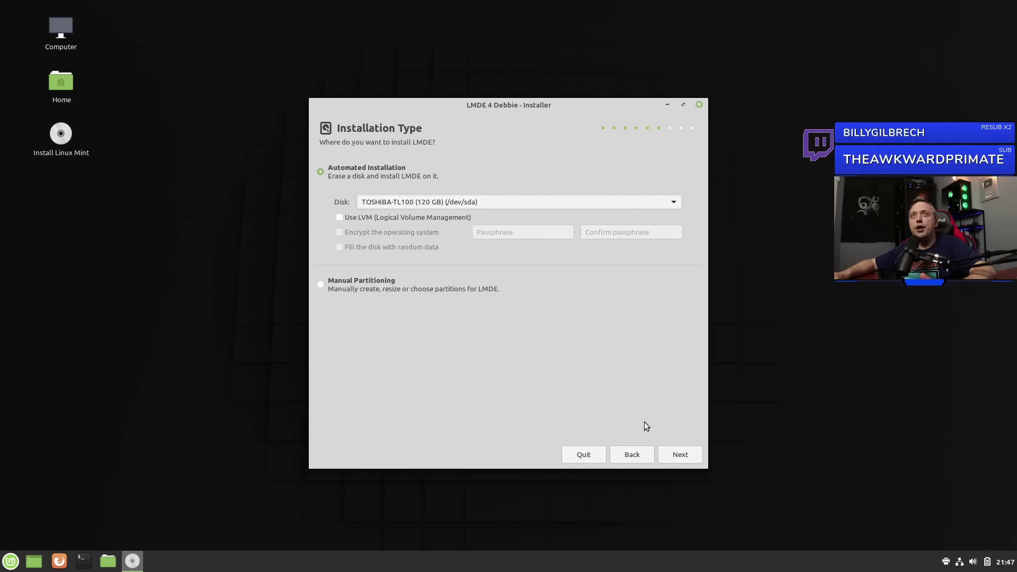
pyautogui.click(685, 458)
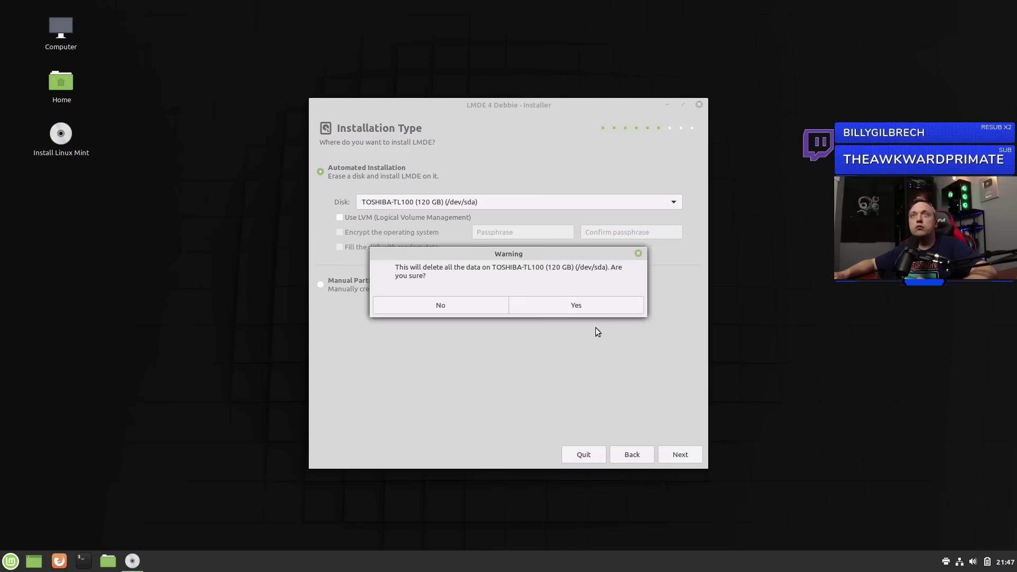
pyautogui.click(587, 306)
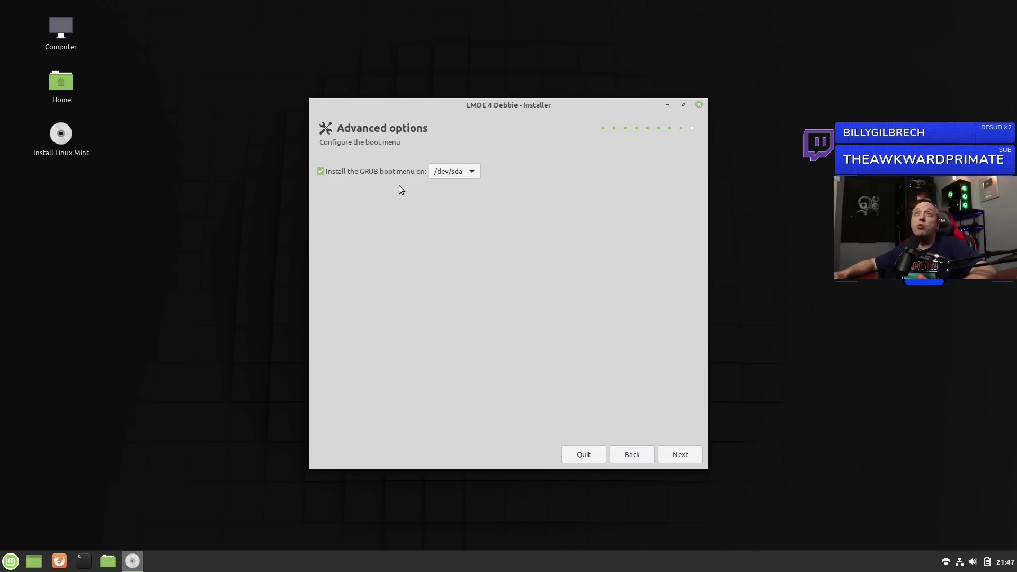
pyautogui.click(694, 457)
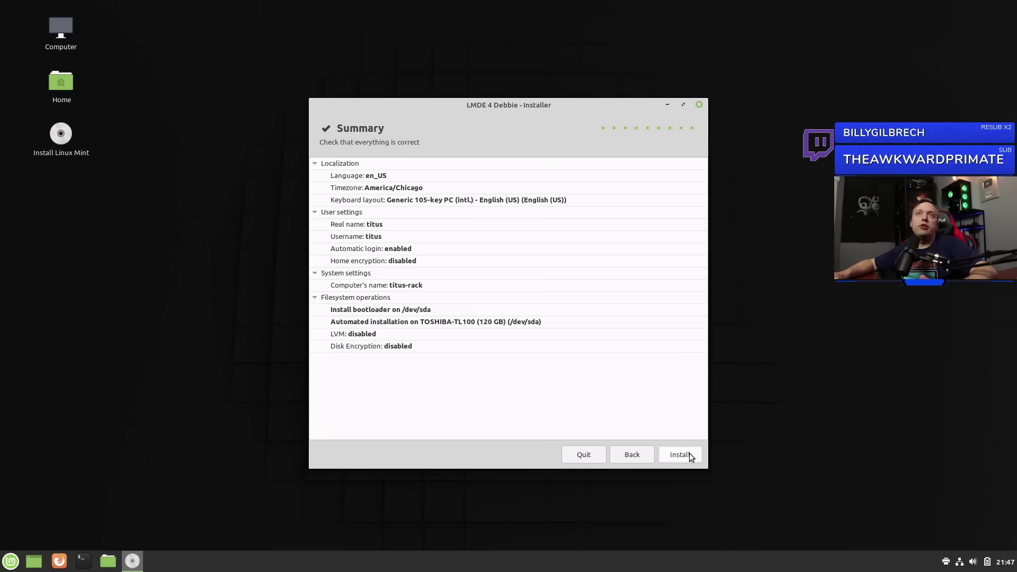
pyautogui.click(688, 455)
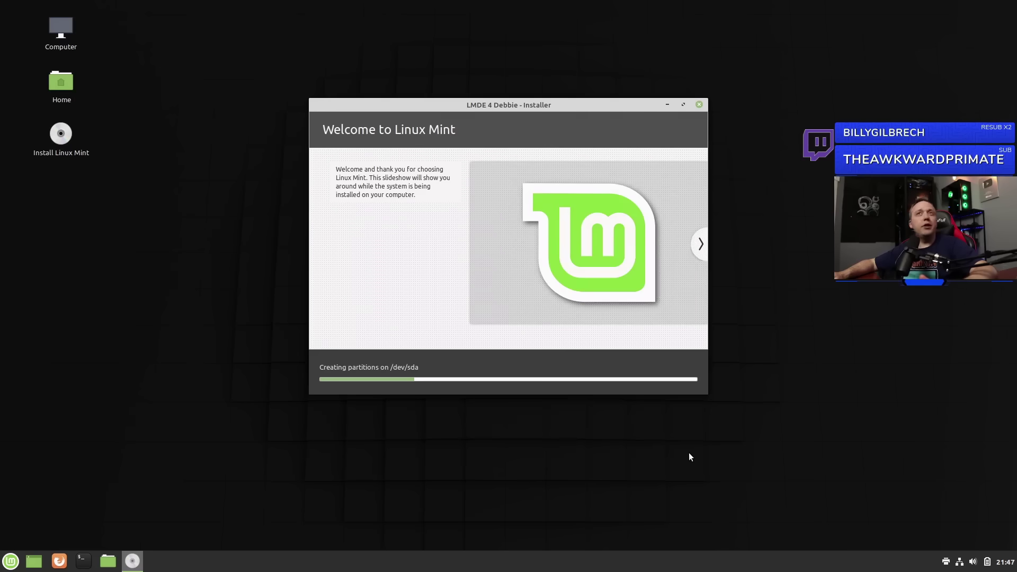
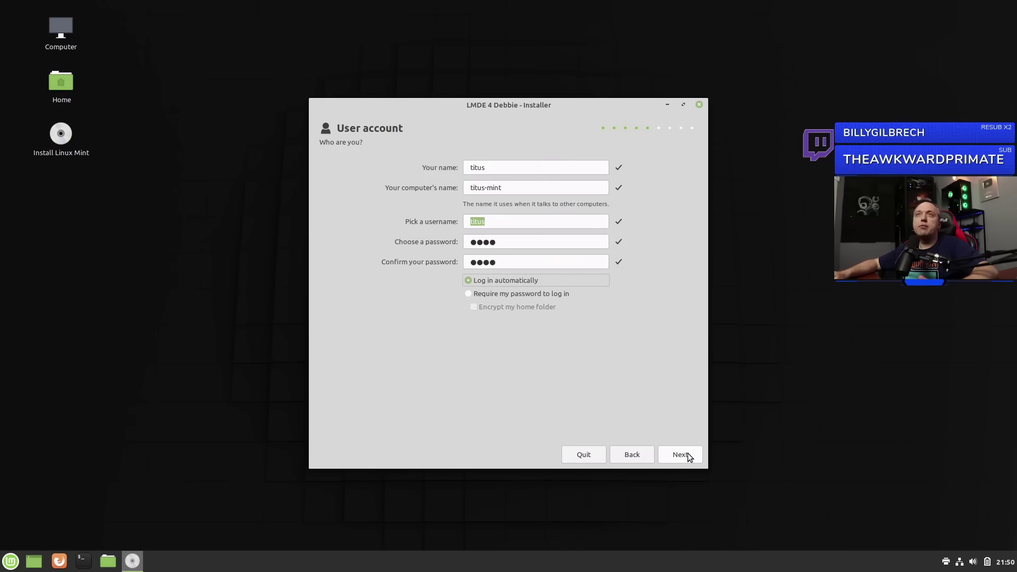
# Accept the filled-in user account details and continue to the next installer page
pyautogui.click(688, 457)
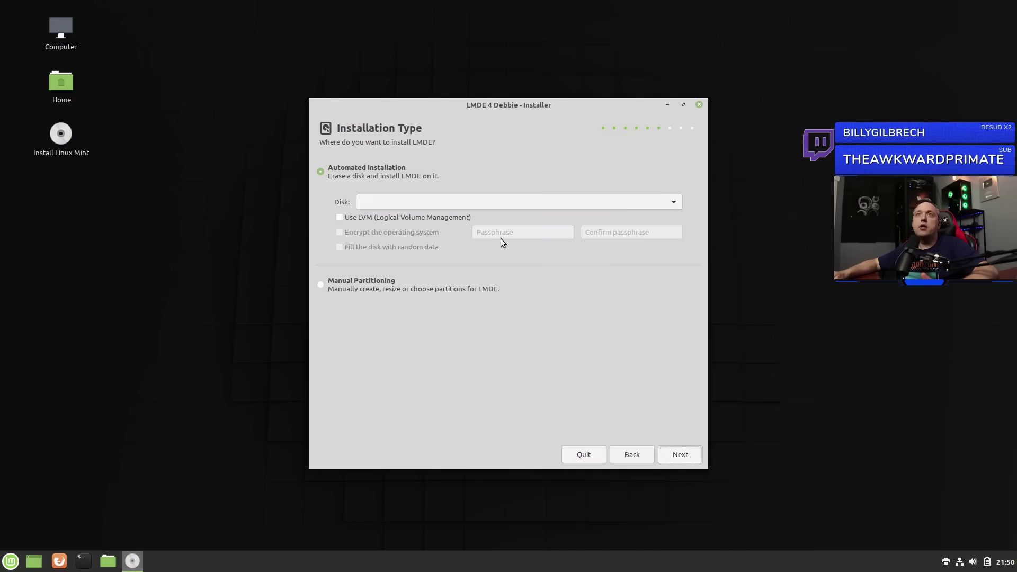
# Select the TOSHIBA-TL100 (120 GB, /dev/sda) disk for automated installation and confirm erasing it
pyautogui.click(504, 205)
pyautogui.click(492, 202)
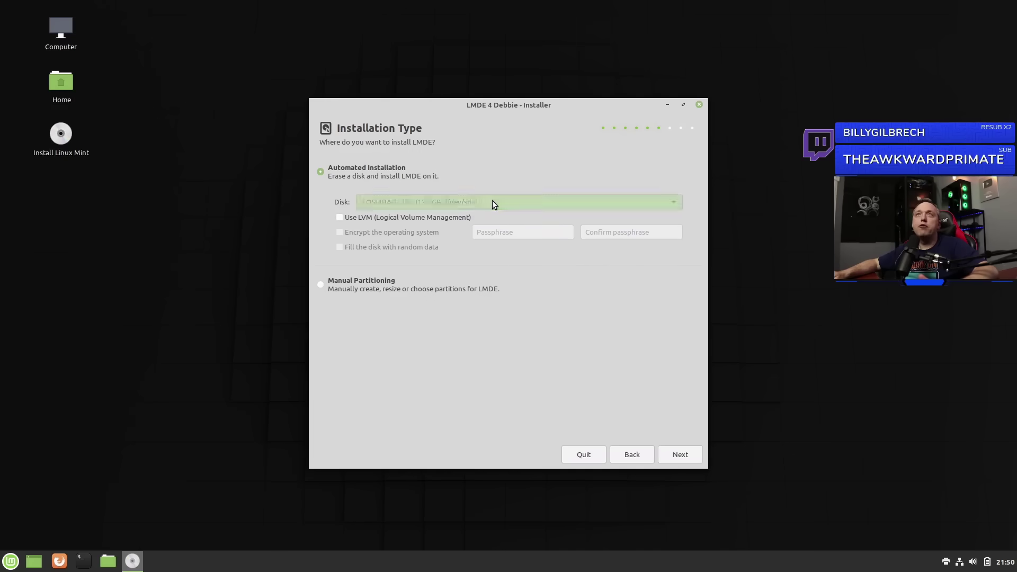
pyautogui.click(678, 452)
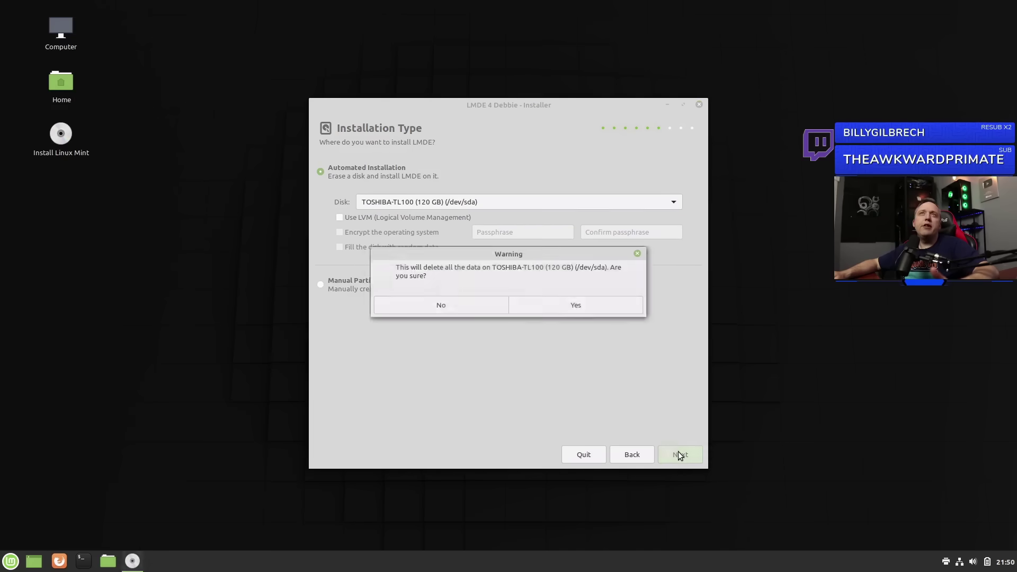
pyautogui.click(577, 305)
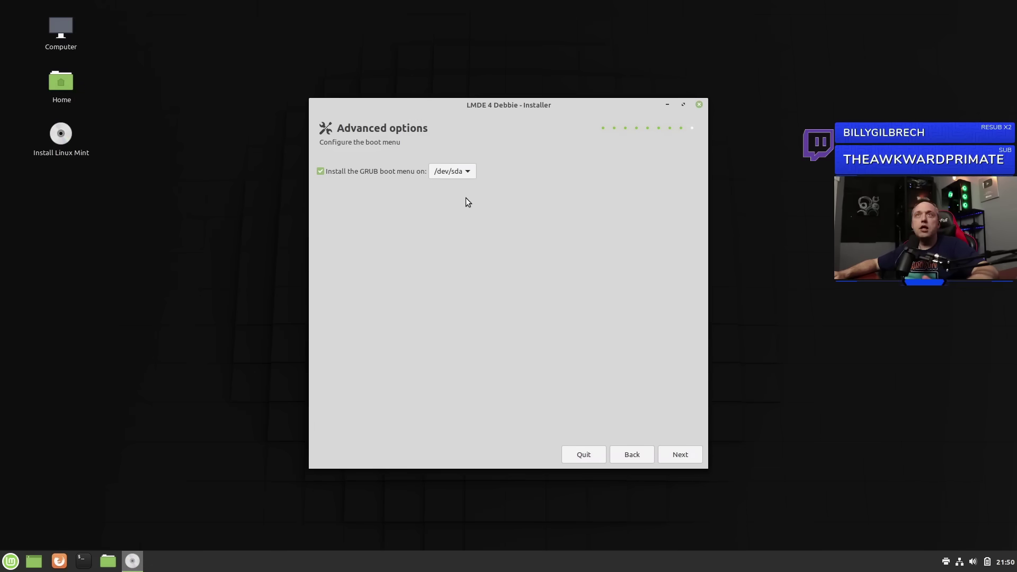
# Keep GRUB on /dev/sda, run the installation, and restart once it finishes
pyautogui.click(678, 454)
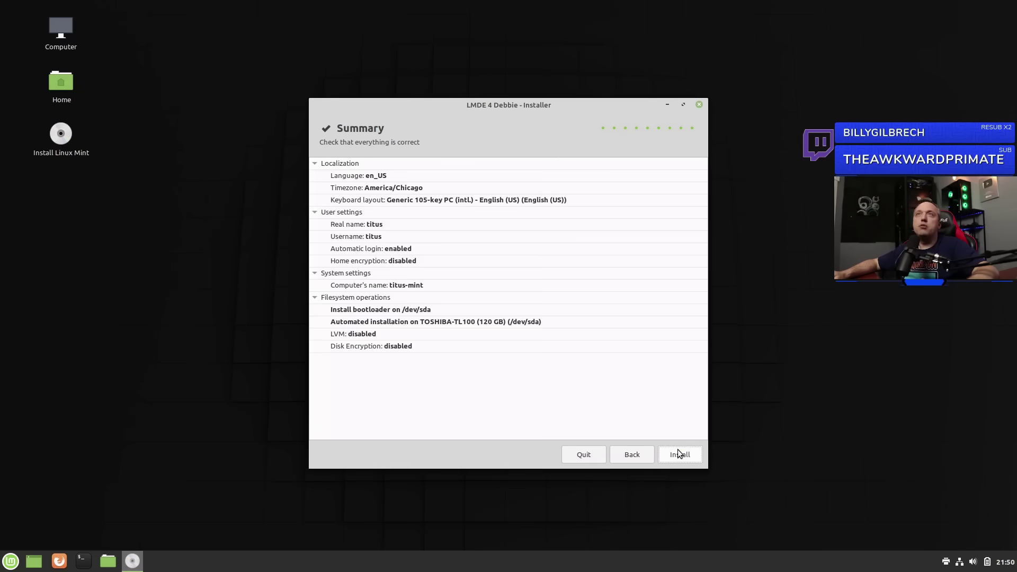
pyautogui.click(685, 455)
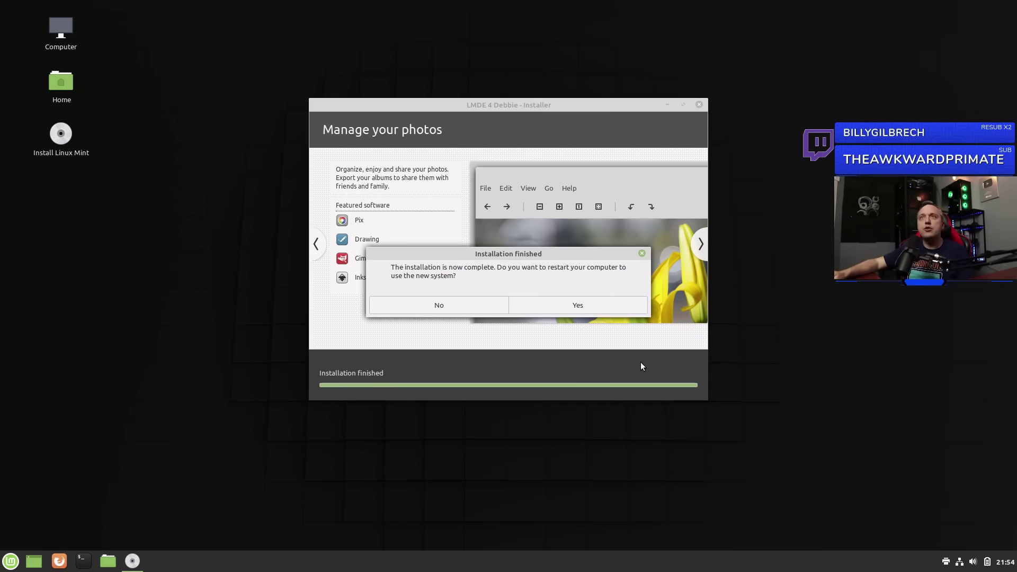
pyautogui.click(609, 309)
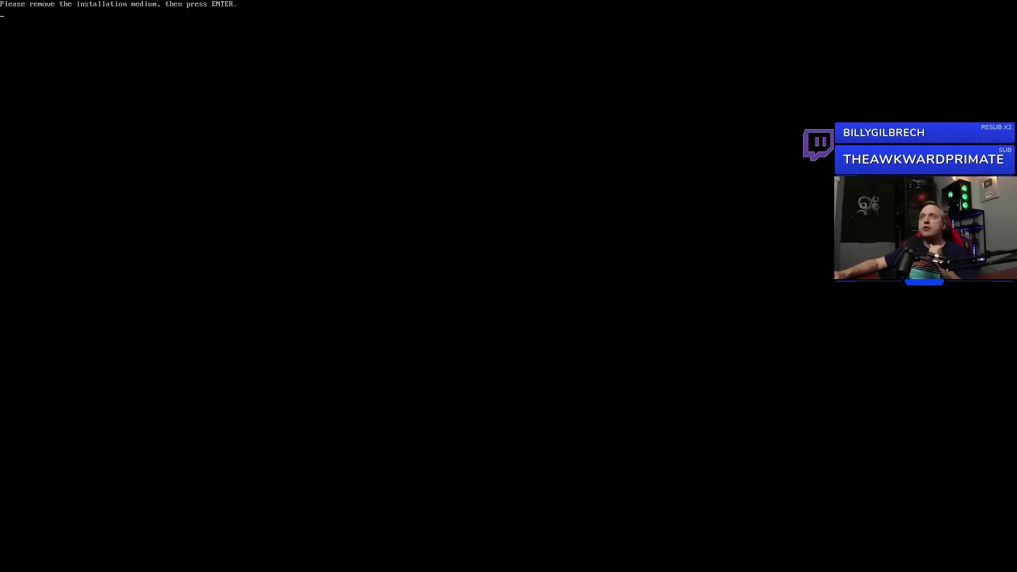
# Reboot into the installed system after removing the installation medium
pyautogui.press('Return')
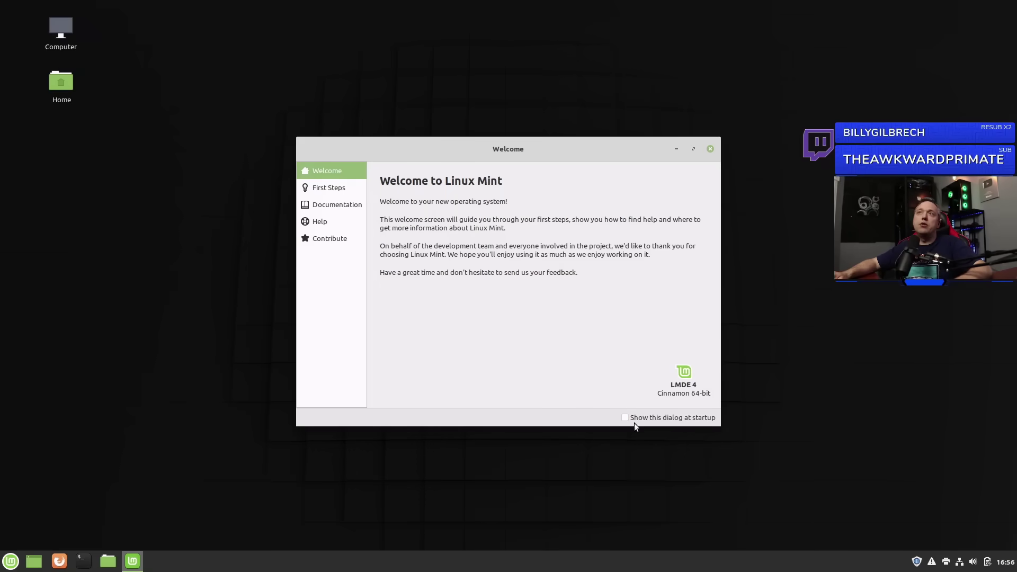
# Browse the Welcome screen's First Steps, Documentation, Help and Contribute pages
pyautogui.click(344, 190)
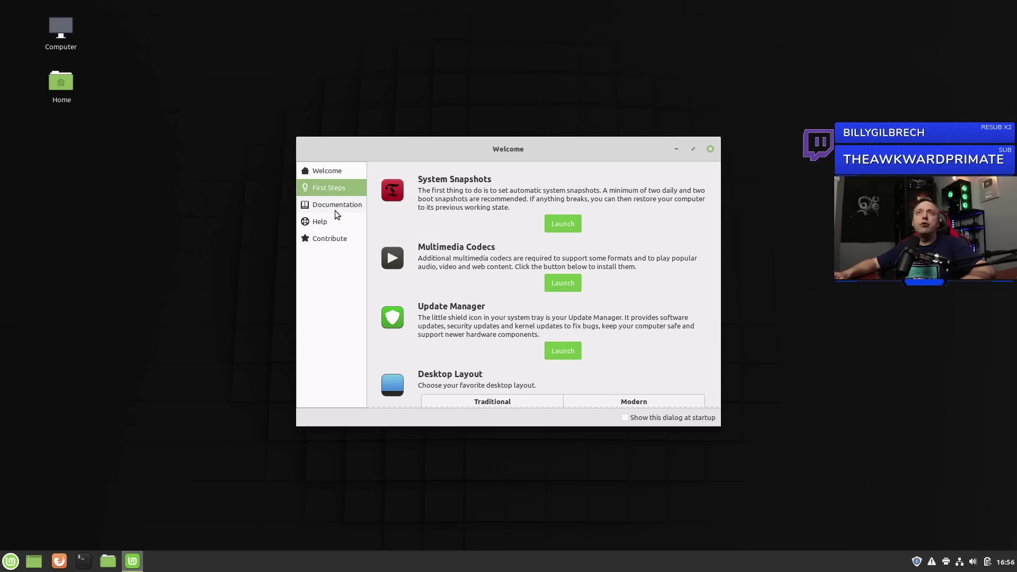
pyautogui.click(335, 209)
pyautogui.click(328, 223)
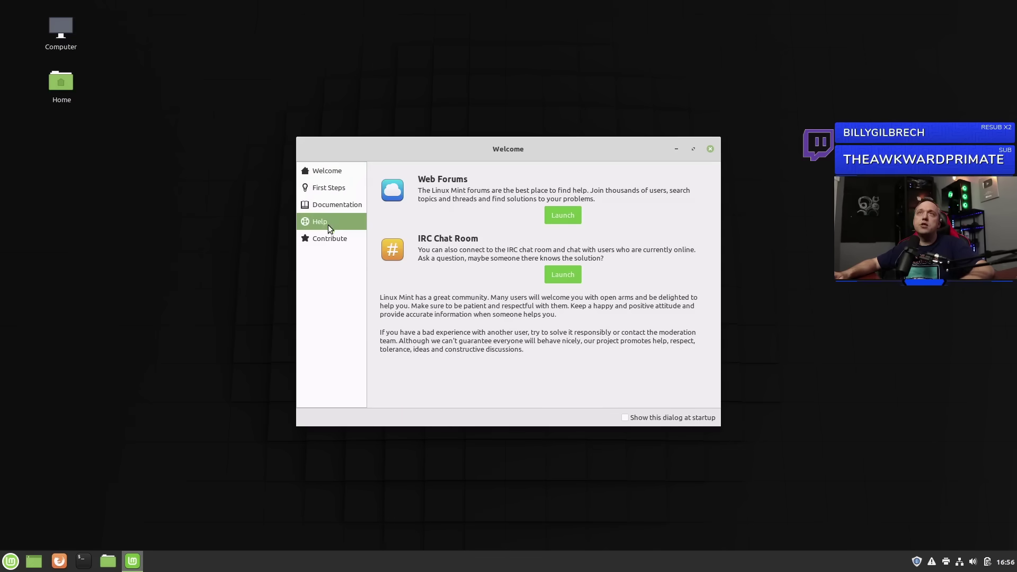
pyautogui.click(332, 235)
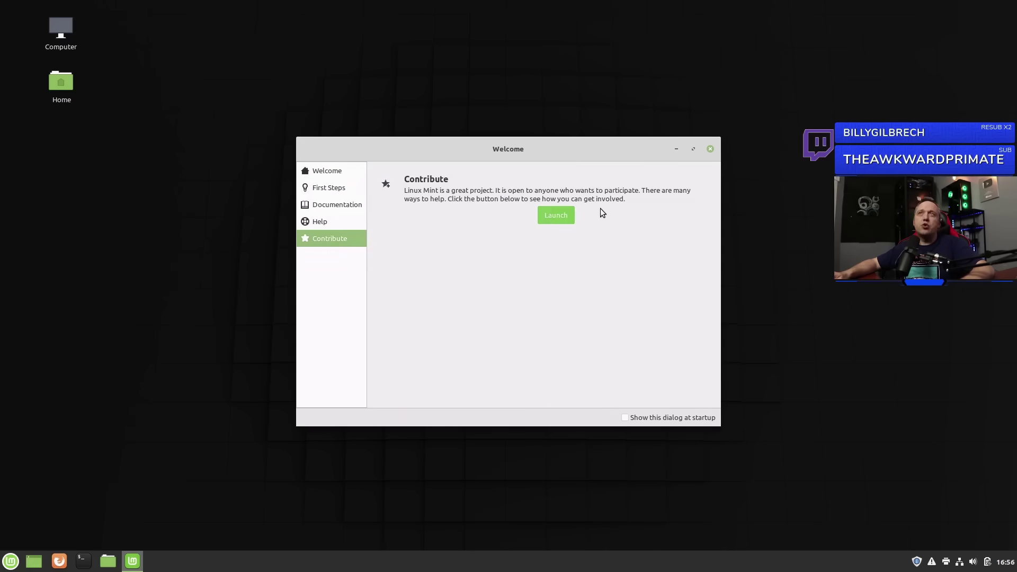
# Close the Welcome window and open Update Manager, dismissing its introduction
pyautogui.click(709, 149)
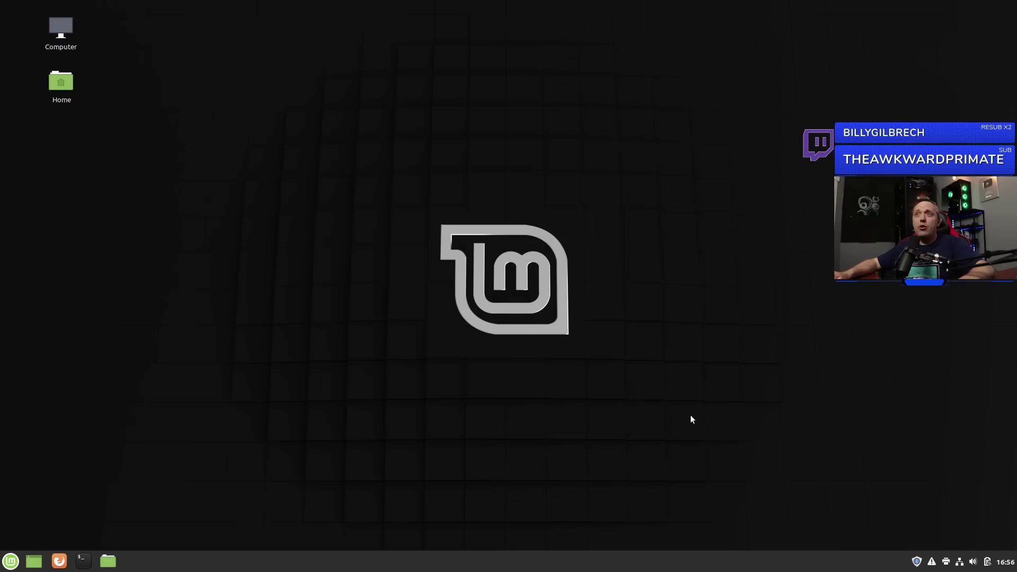
pyautogui.click(916, 561)
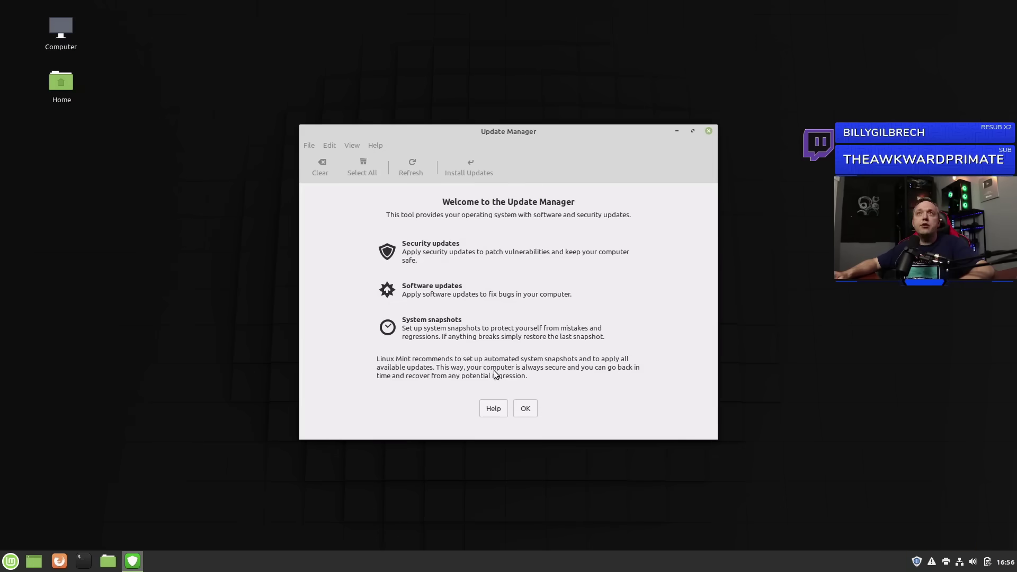
pyautogui.click(526, 409)
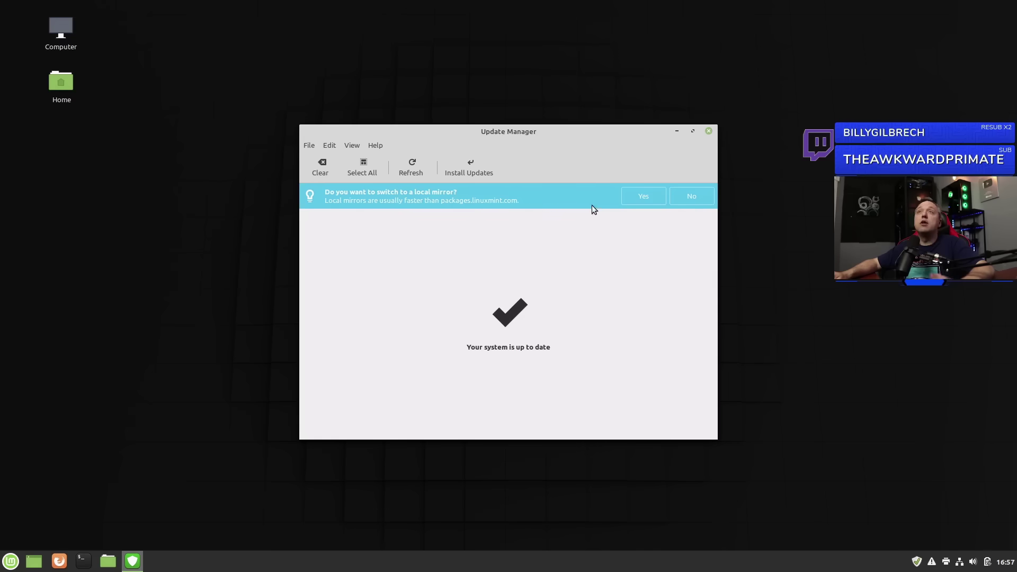
# Accept the local mirror prompt, authenticate, and apply packages.linuxmint.com as the Main (debbie) mirror
pyautogui.click(634, 201)
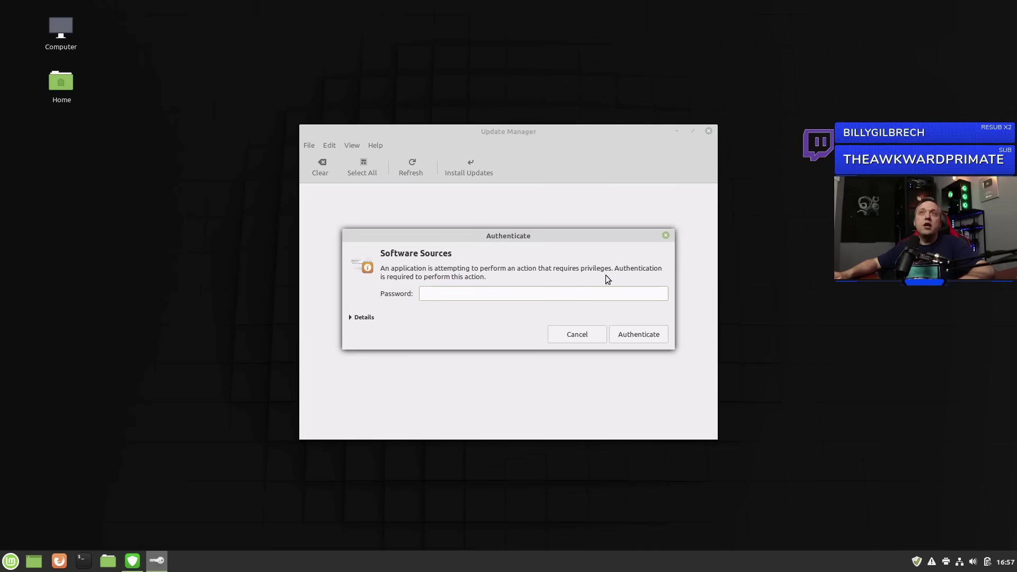
pyautogui.write('****')
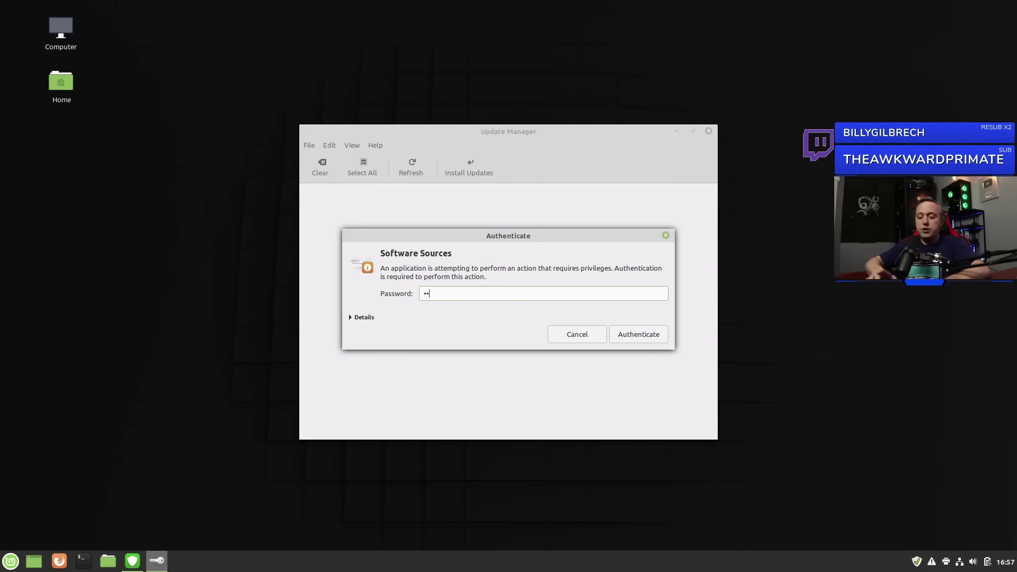
pyautogui.press('Return')
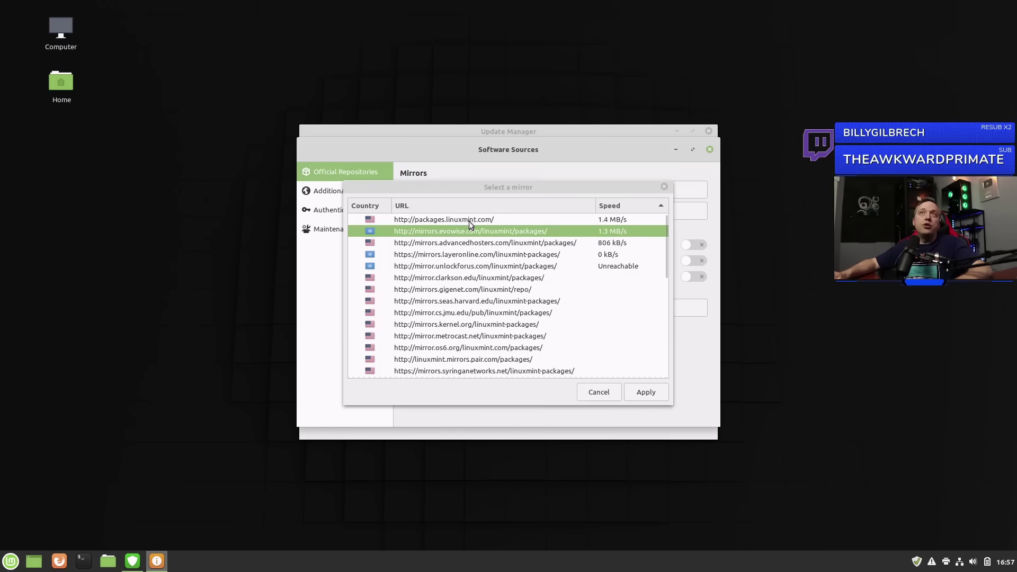
pyautogui.moveTo(481, 188); pyautogui.dragTo(491, 219)
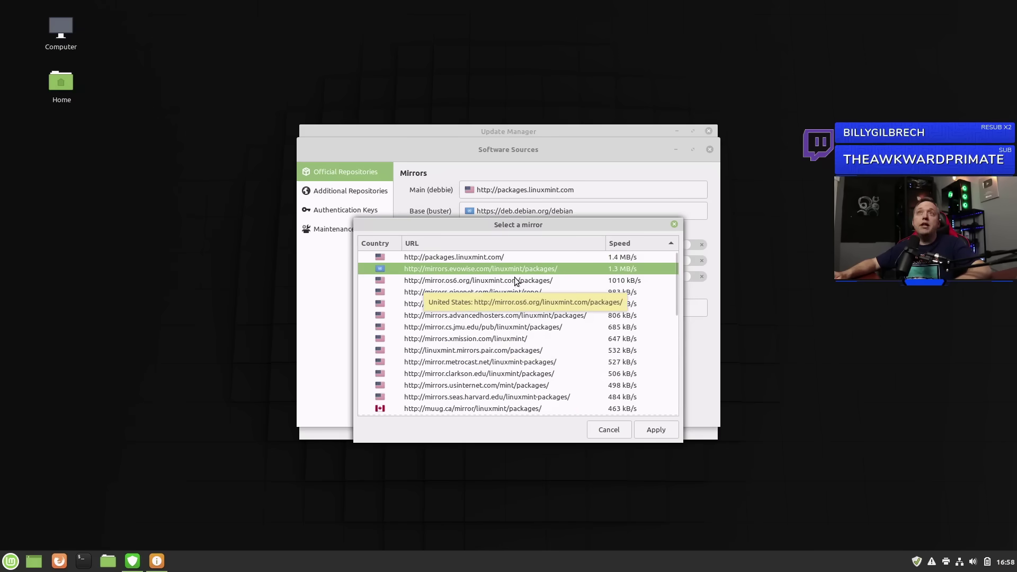
pyautogui.click(495, 258)
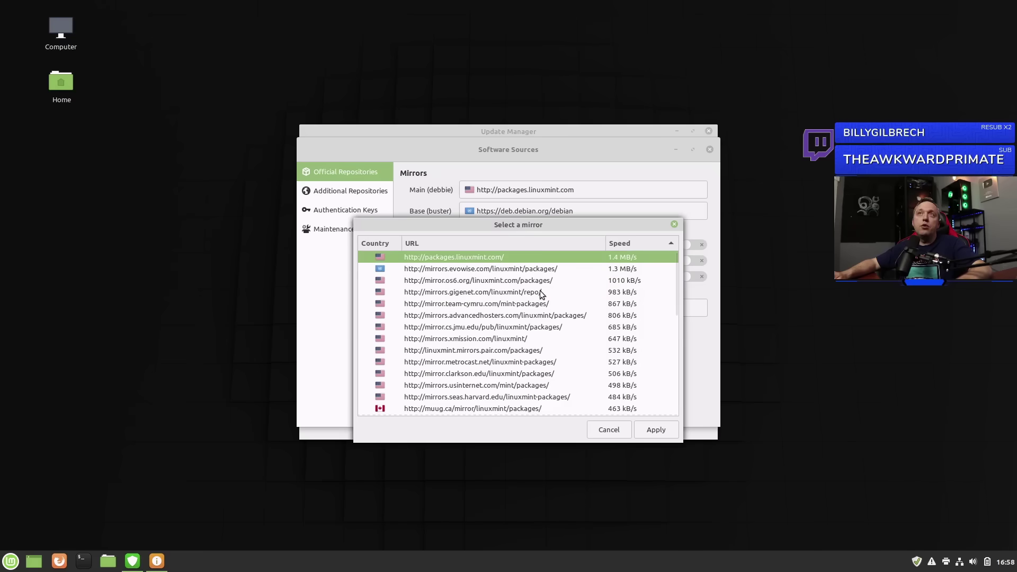
pyautogui.click(663, 433)
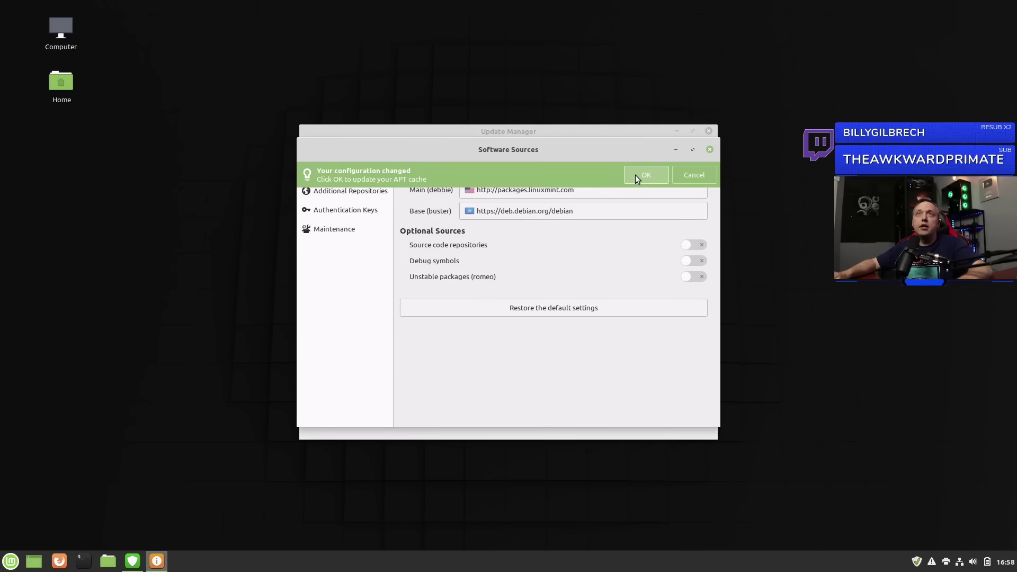
pyautogui.click(673, 175)
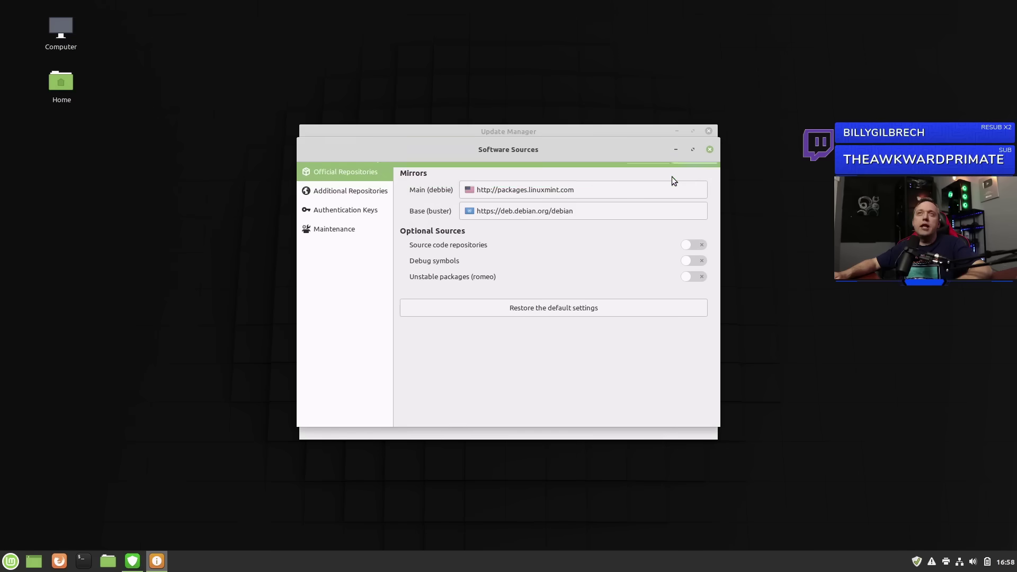
# Set the Base (buster) mirror to debian.mirror.constant.com, update the cache, and close Software Sources
pyautogui.click(572, 209)
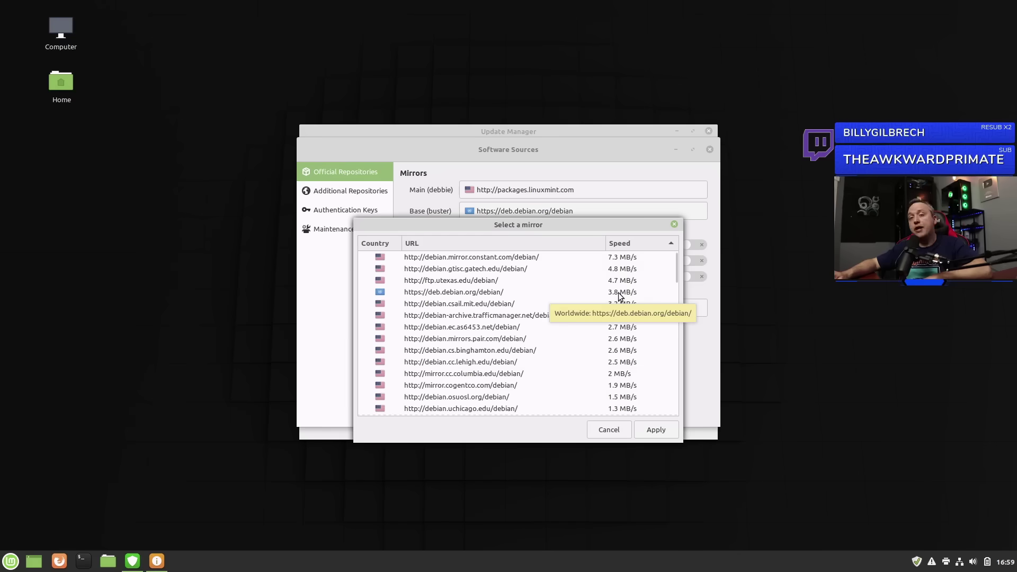
pyautogui.click(513, 257)
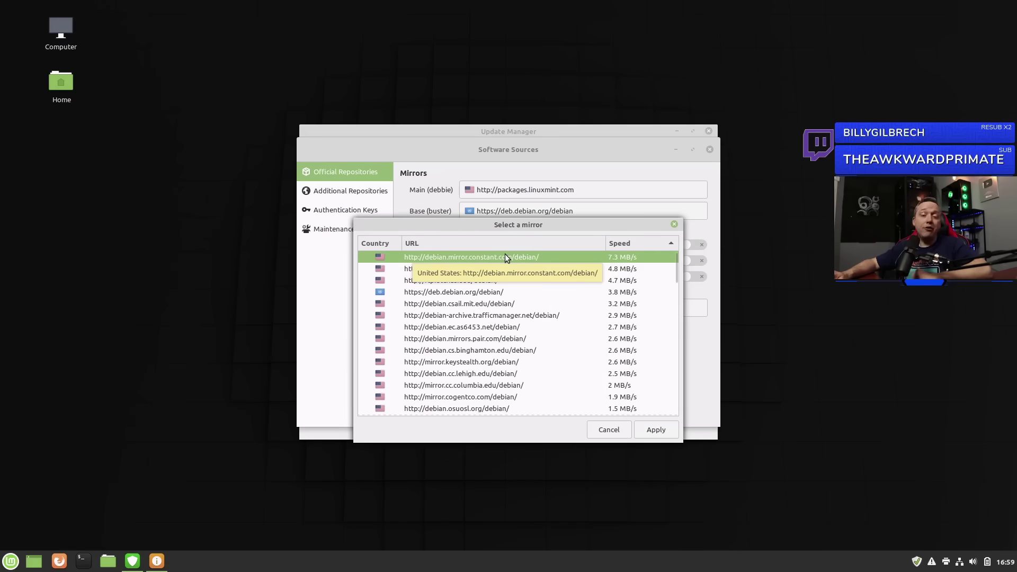
pyautogui.click(662, 436)
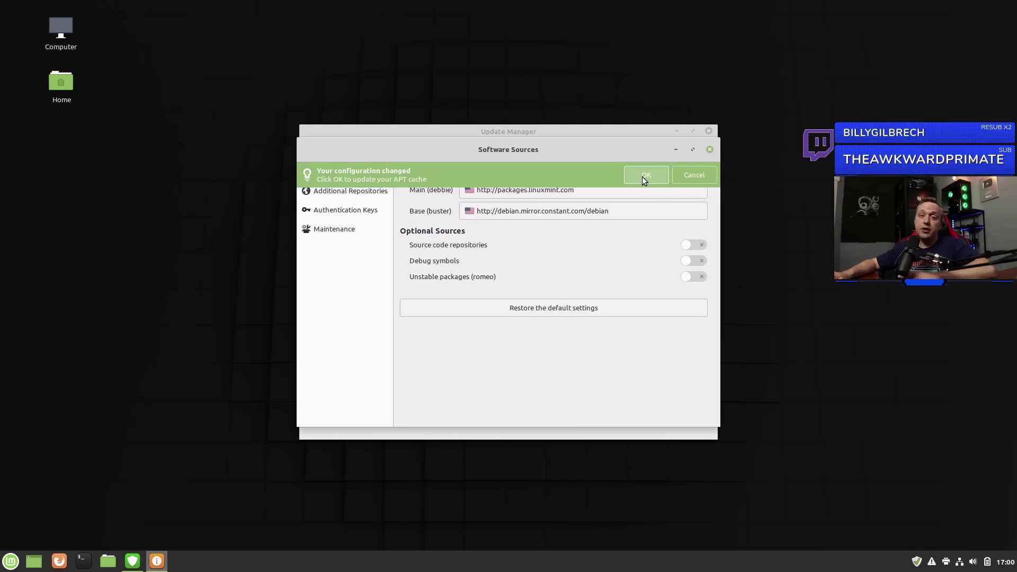
pyautogui.click(642, 179)
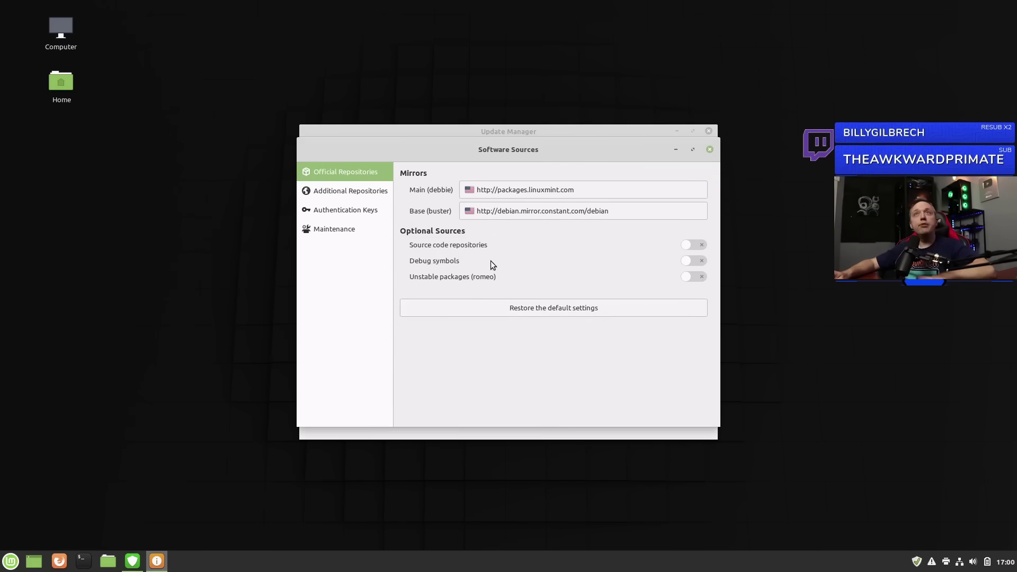
pyautogui.click(709, 150)
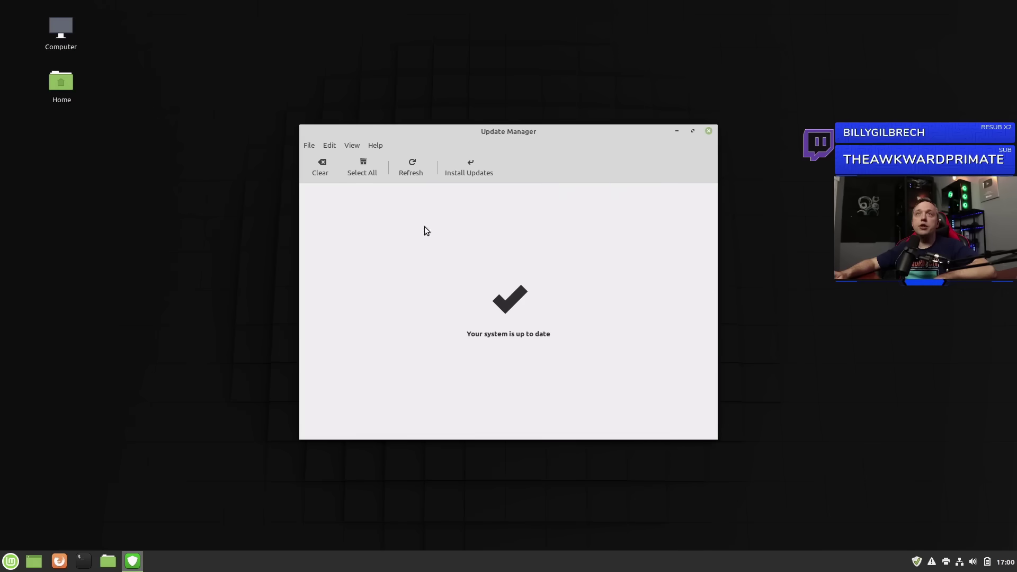
# Refresh, decline the local mirror, install all 12 updates with the password, and close Update Manager
pyautogui.click(412, 166)
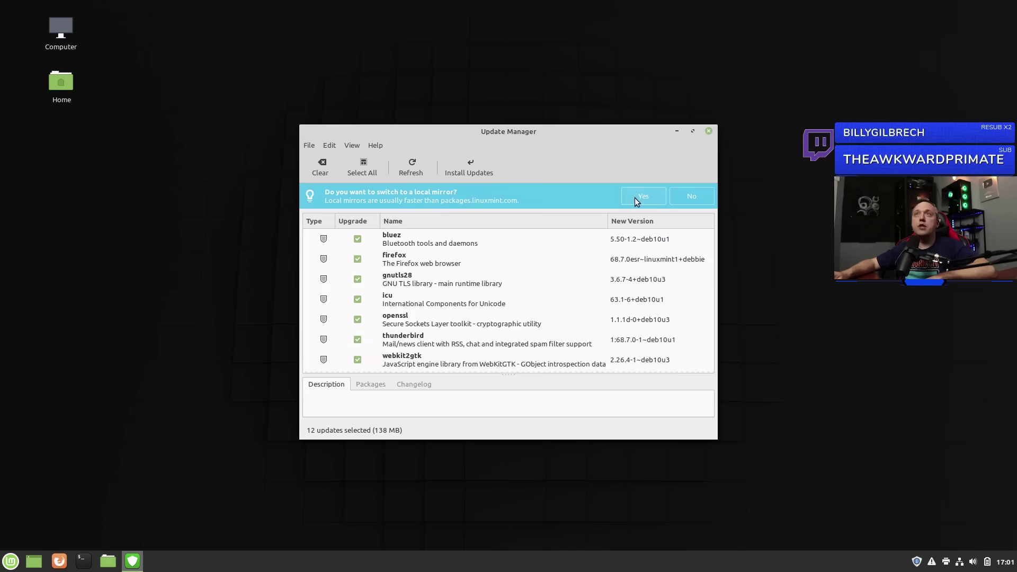
pyautogui.click(682, 198)
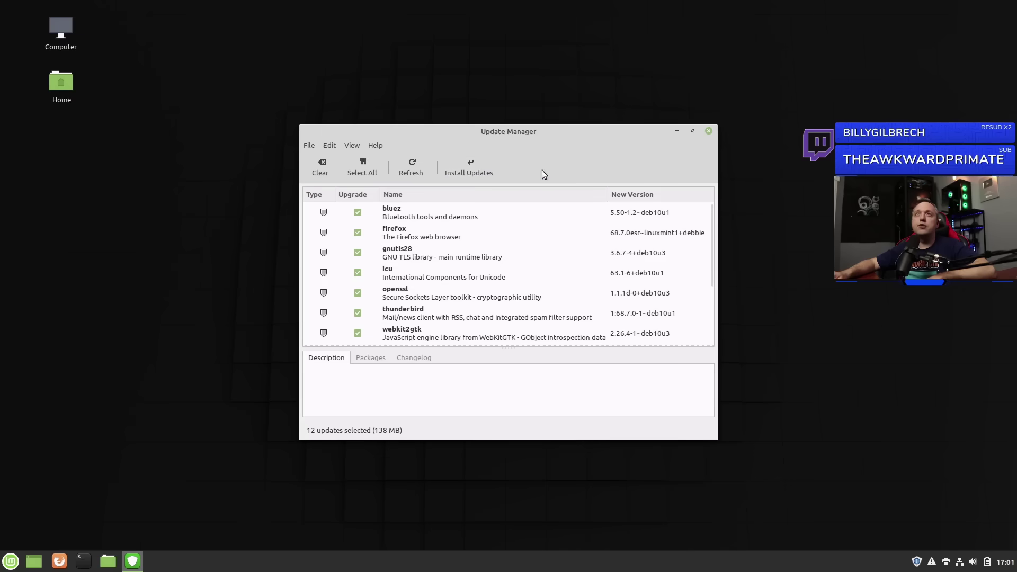
pyautogui.click(485, 166)
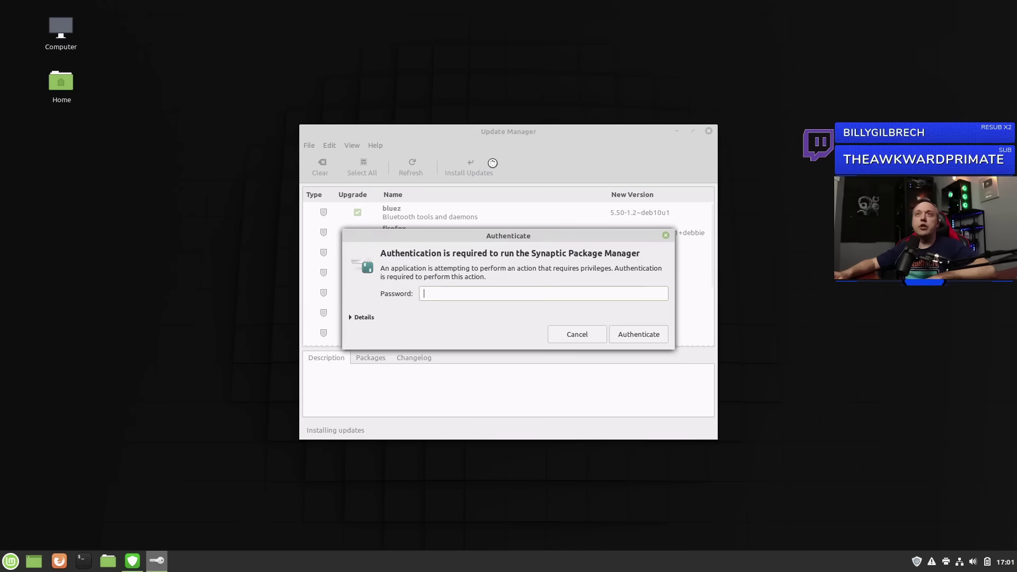
pyautogui.write('****')
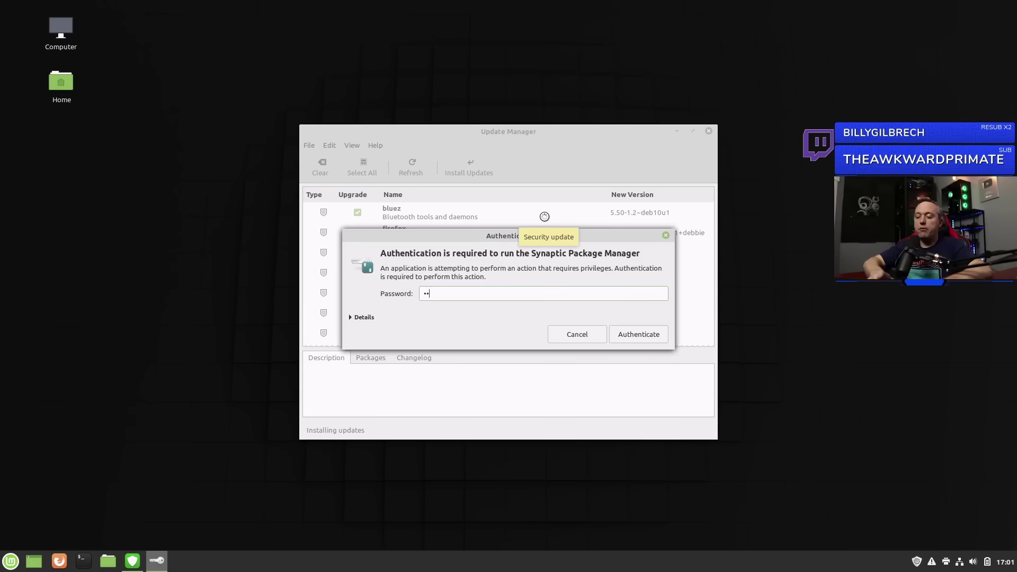
pyautogui.press('Return')
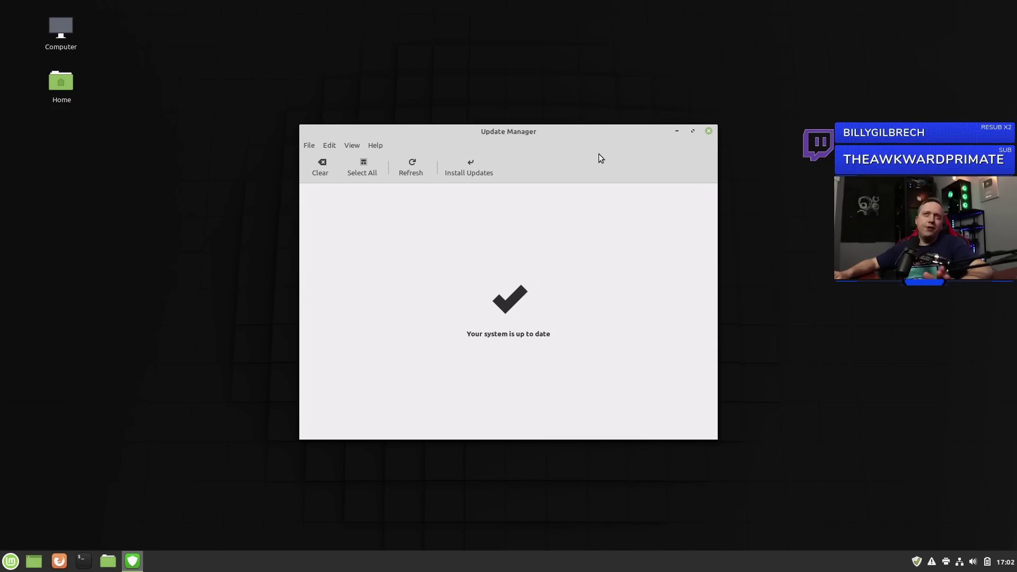
pyautogui.click(708, 132)
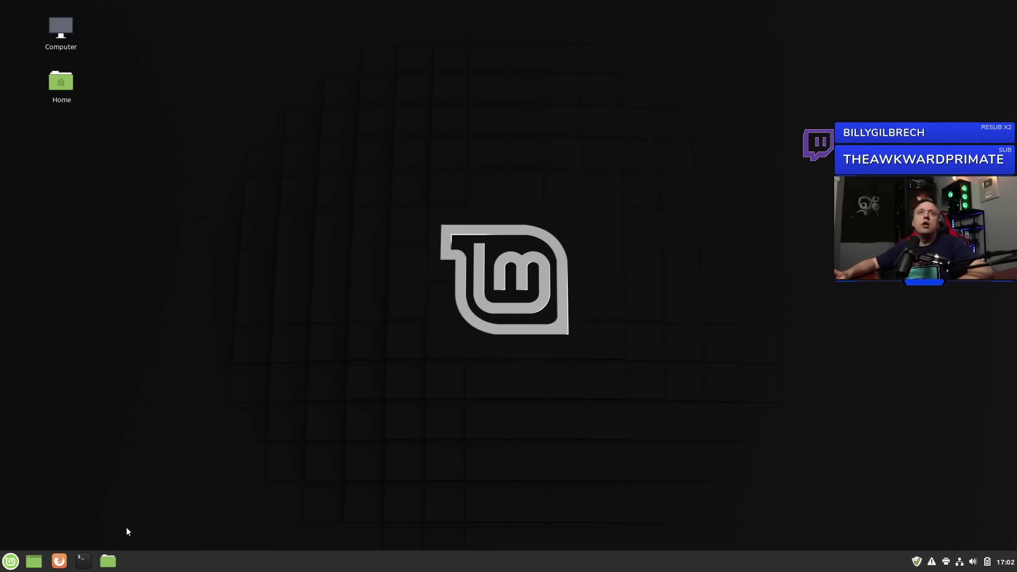
# Open the Mint menu, briefly searching 'firefox', and launch Software Manager from it
pyautogui.click(12, 562)
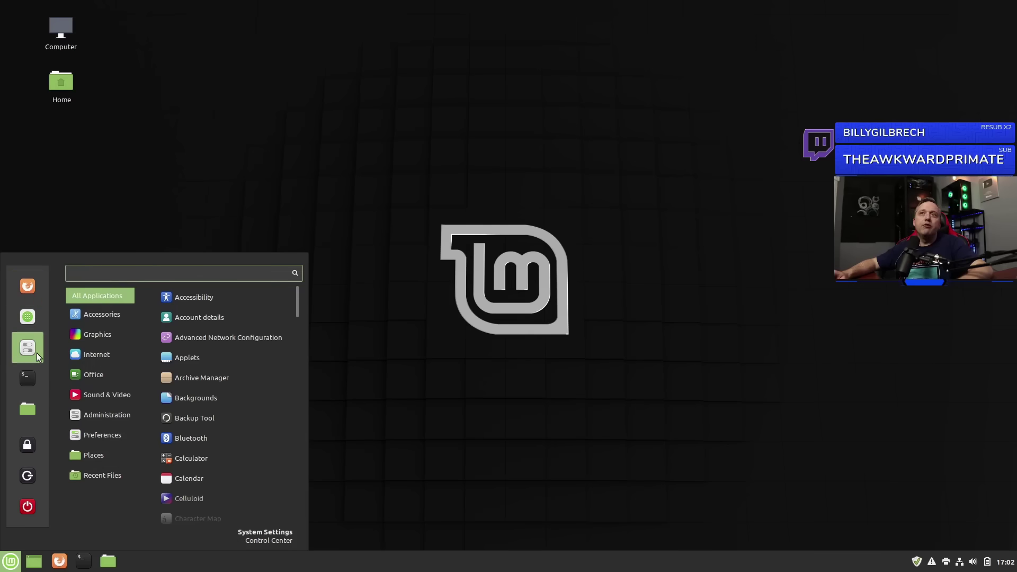
pyautogui.moveTo(133, 312)
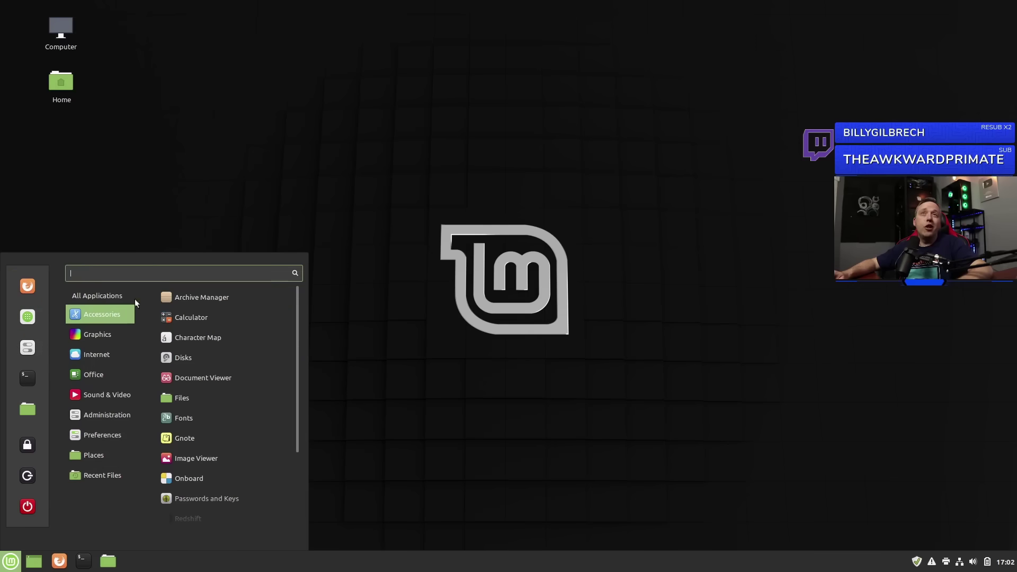
pyautogui.moveTo(102, 294)
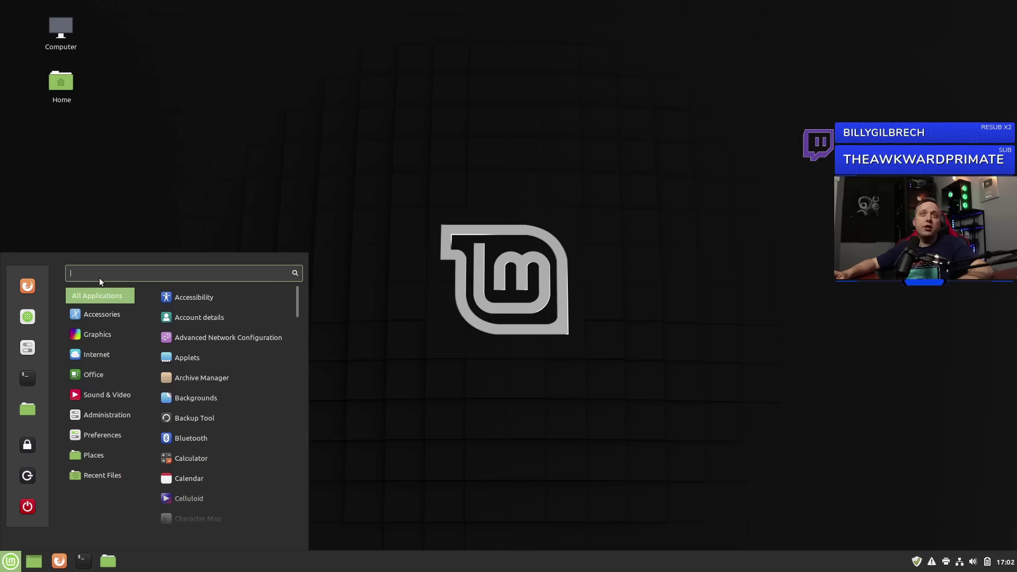
pyautogui.write('firefox')
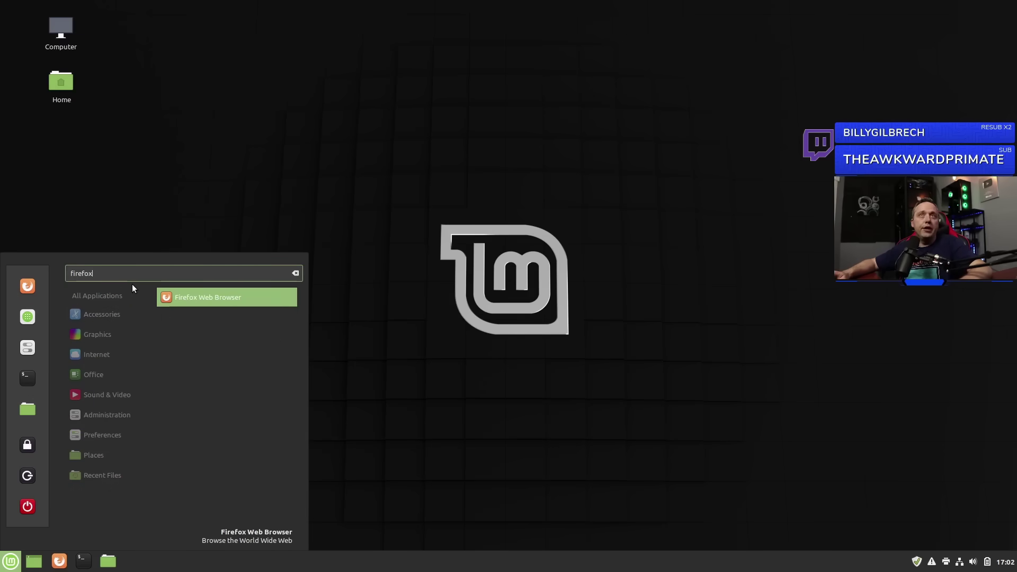
pyautogui.click(28, 317)
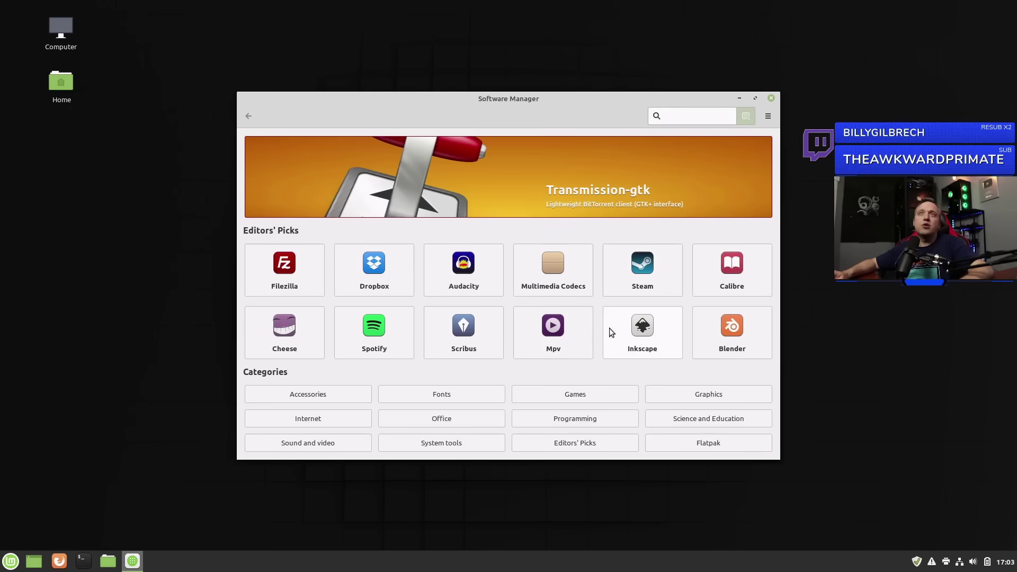
# Install Multimedia Codecs (mint-meta-codecs) with its extra packages, authenticating, then return to the home page
pyautogui.click(555, 265)
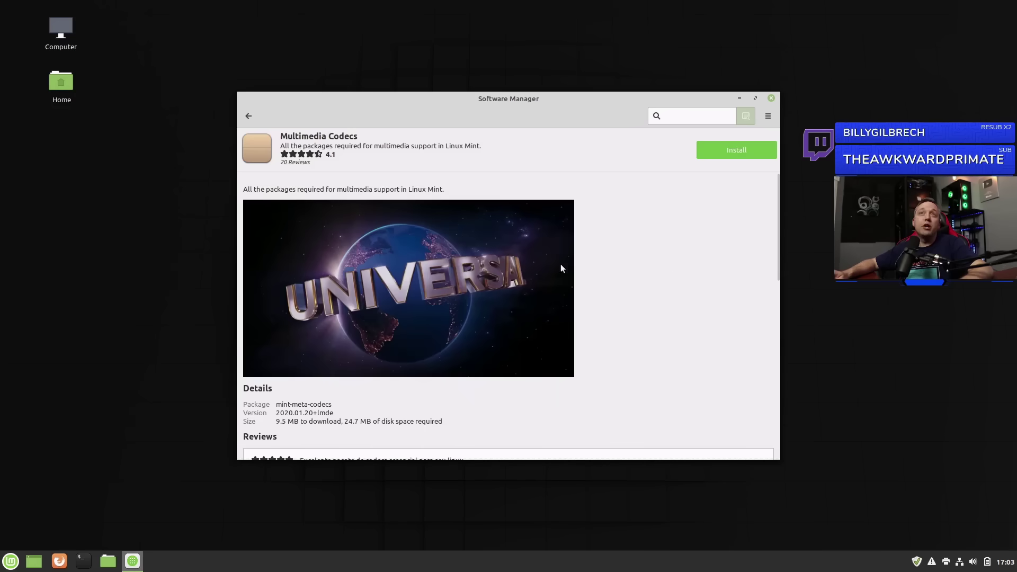
pyautogui.click(719, 150)
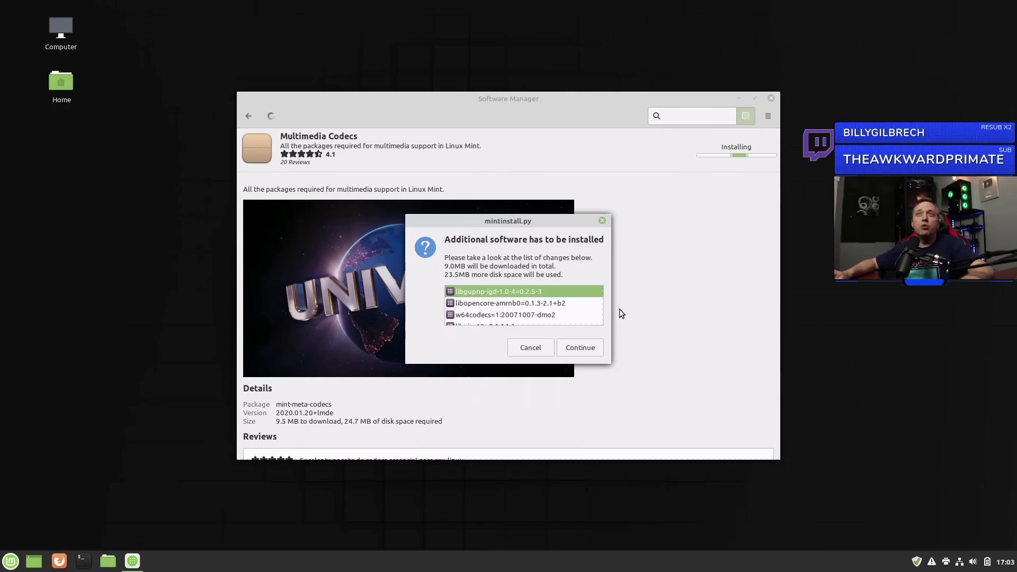
pyautogui.click(581, 347)
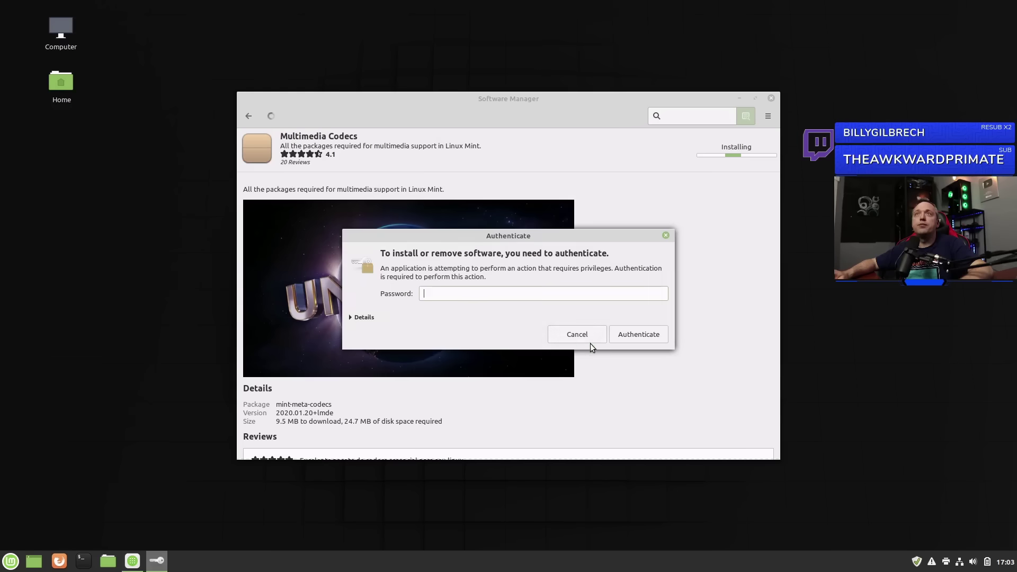
pyautogui.write('*****')
pyautogui.press('Return')
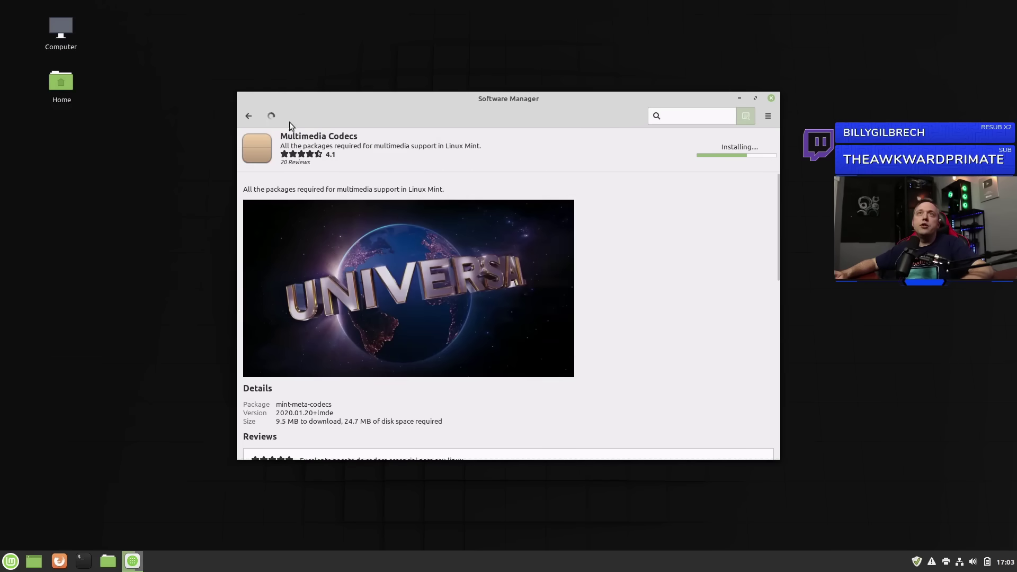
pyautogui.click(249, 116)
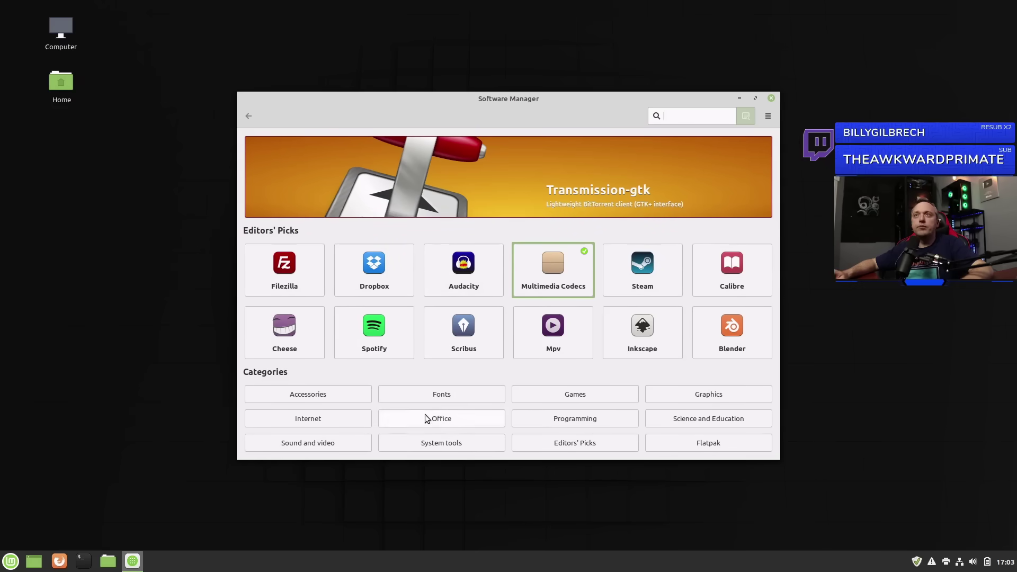
# Install VLC from Sound and video, accepting its additional required packages, then return home
pyautogui.click(307, 443)
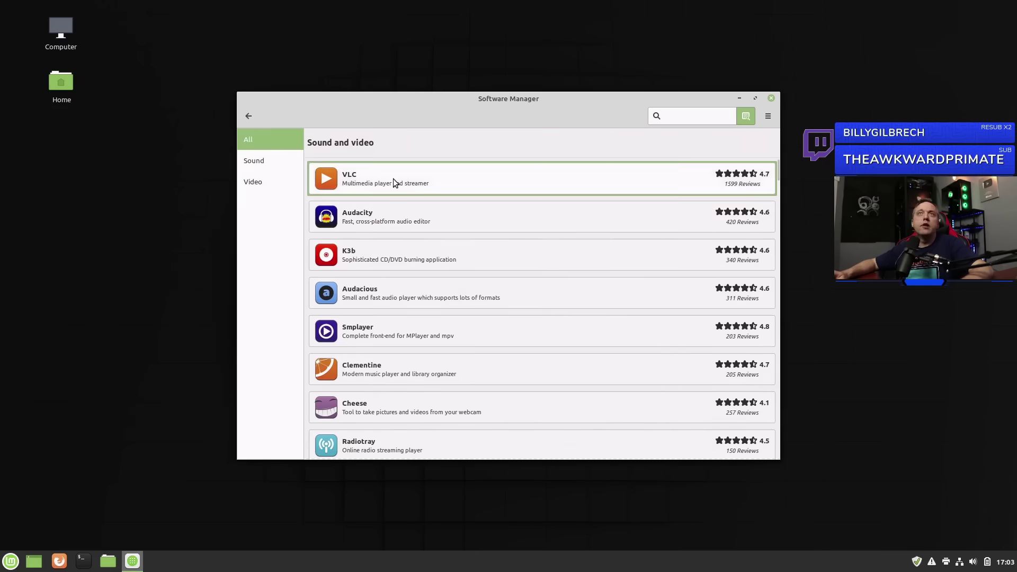
pyautogui.click(390, 177)
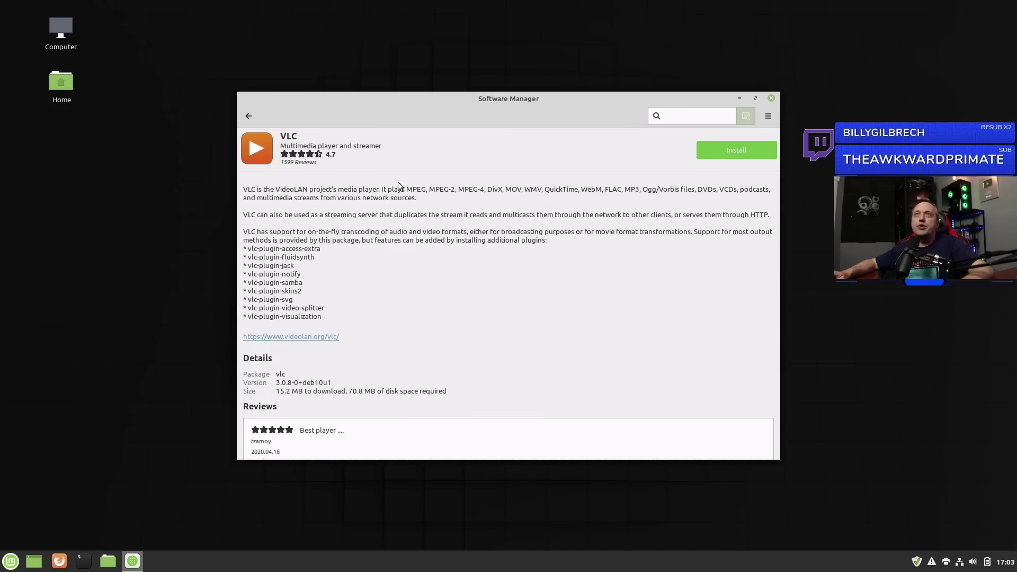
pyautogui.click(738, 155)
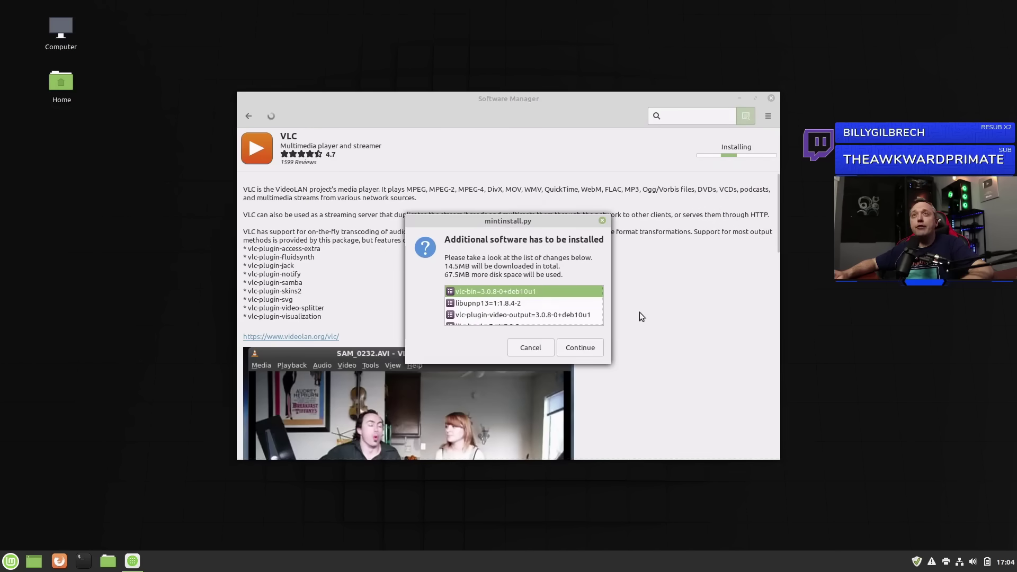
pyautogui.click(580, 342)
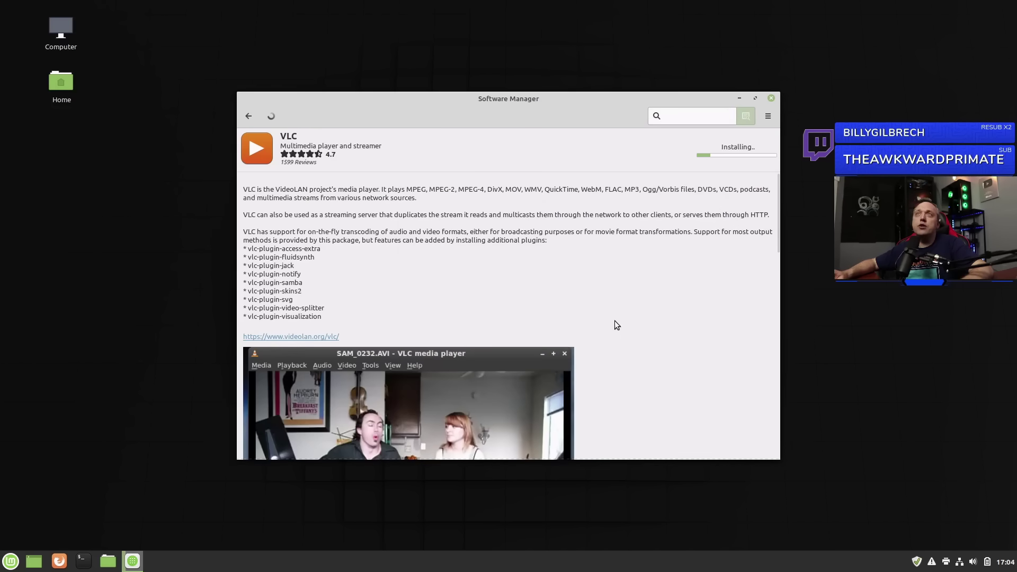
pyautogui.click(254, 118)
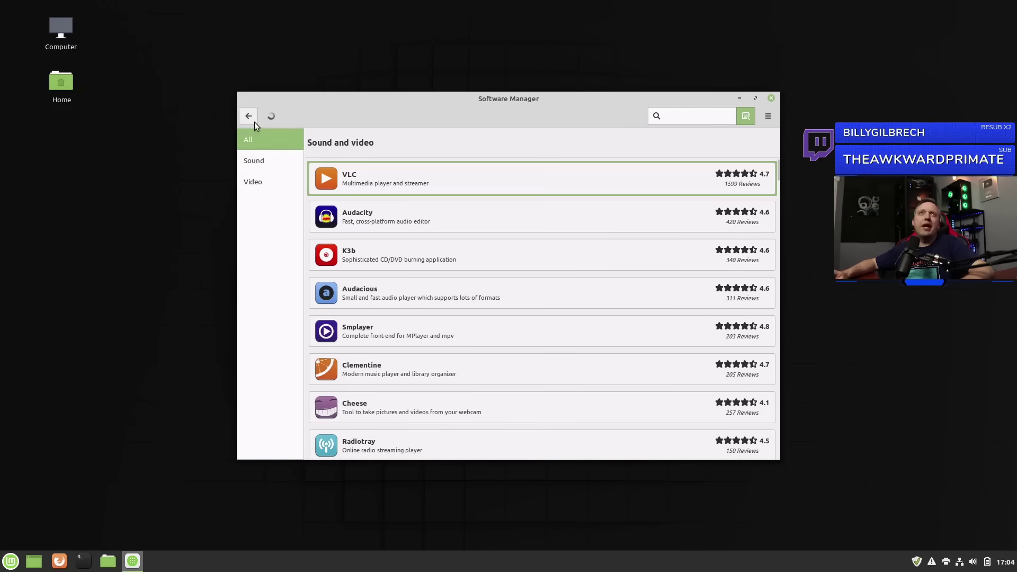
pyautogui.click(254, 122)
# Install Steam with its additional packages and confirm it appears in the in-progress list
pyautogui.click(639, 261)
pyautogui.click(738, 150)
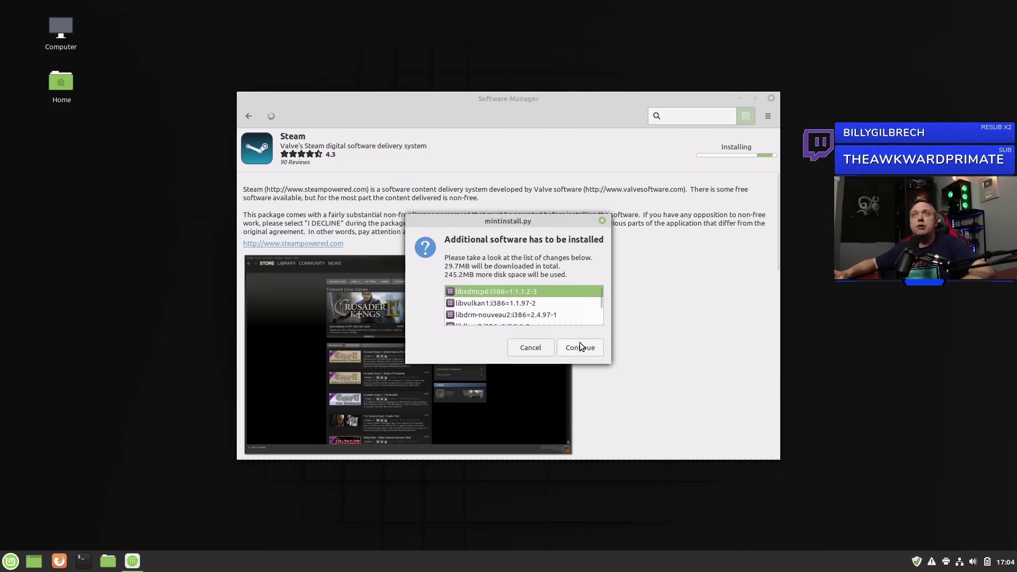
pyautogui.click(580, 348)
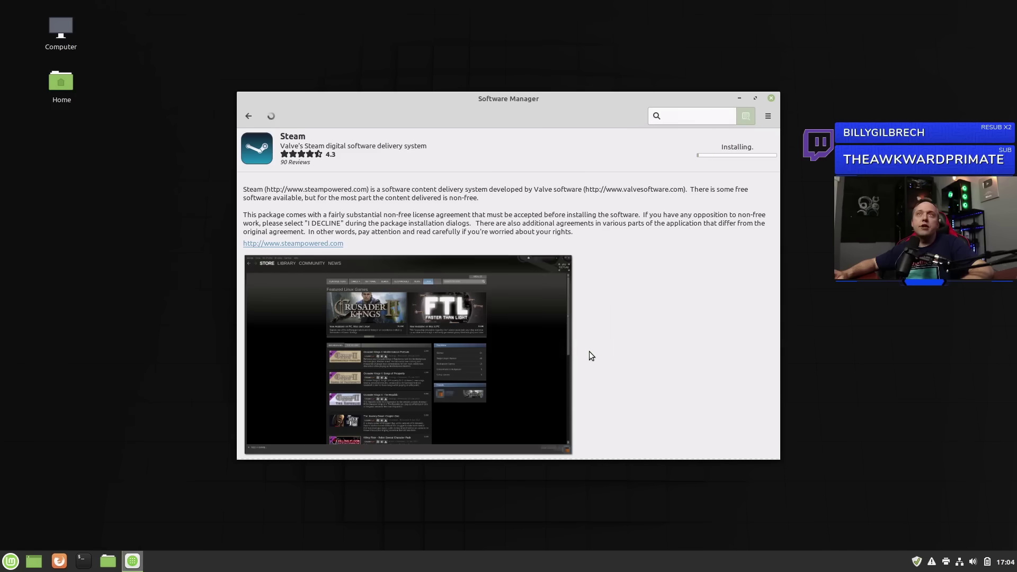
pyautogui.click(269, 118)
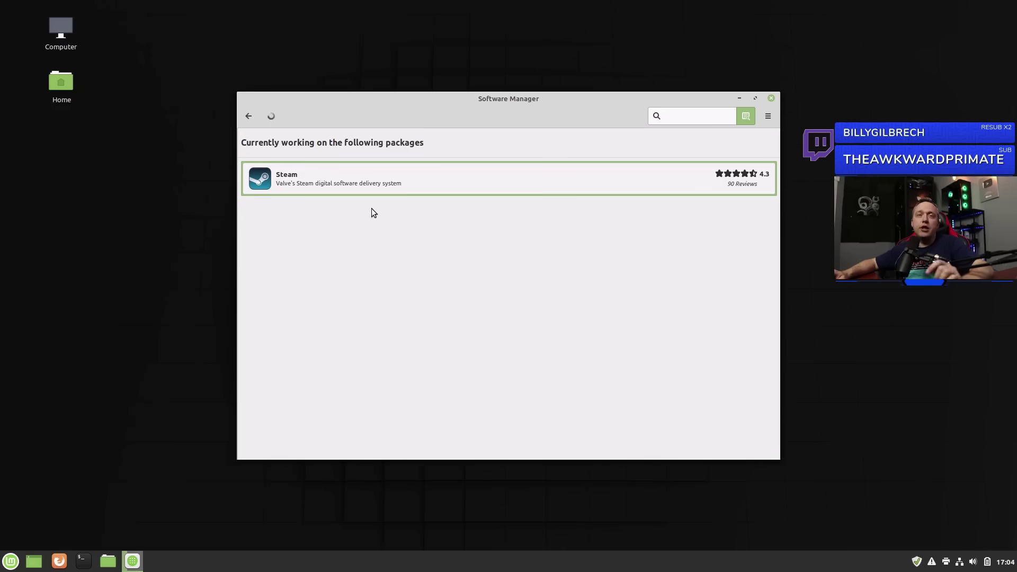
pyautogui.click(251, 118)
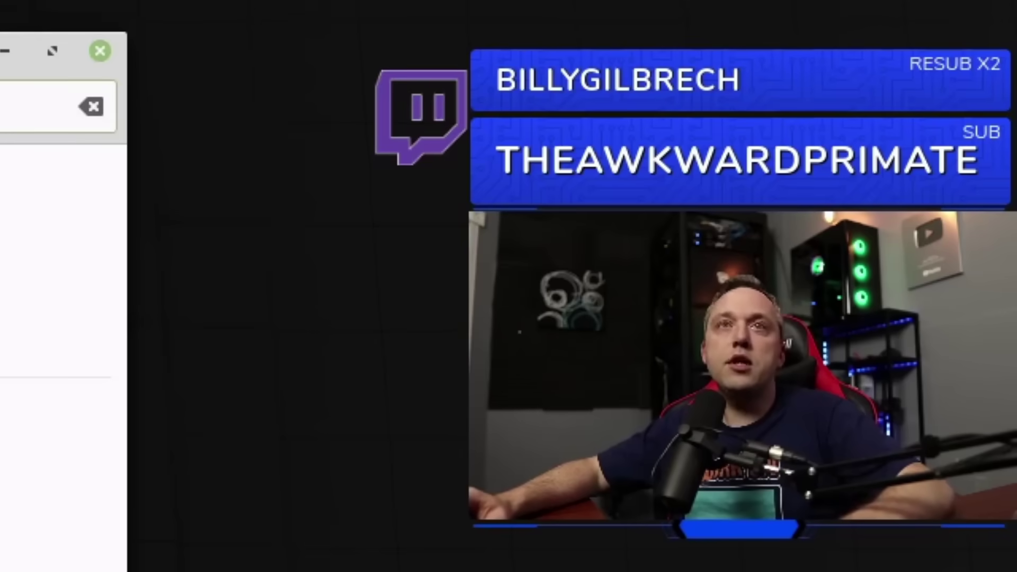